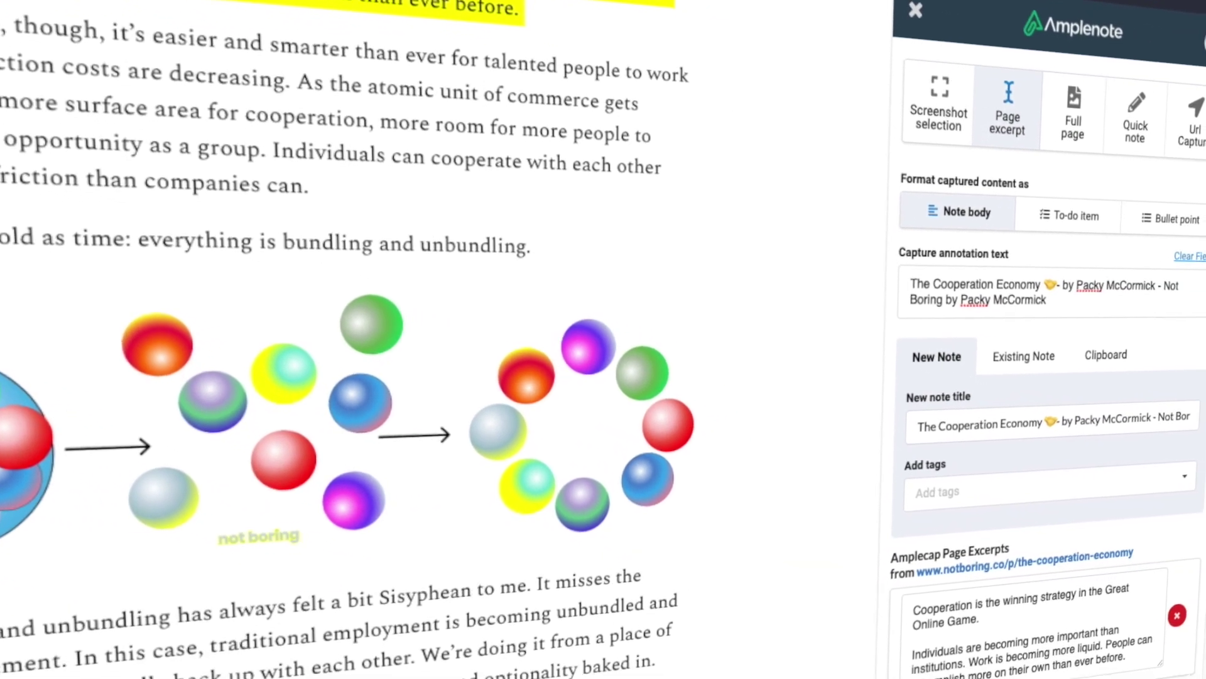
# Highlight the paragraph beginning "At the same time, though" in The Cooperation Economy article as a page excerpt
pyautogui.moveTo(6, 121); pyautogui.dragTo(498, 280)
pyautogui.moveTo(338, 191); pyautogui.dragTo(338, 192)
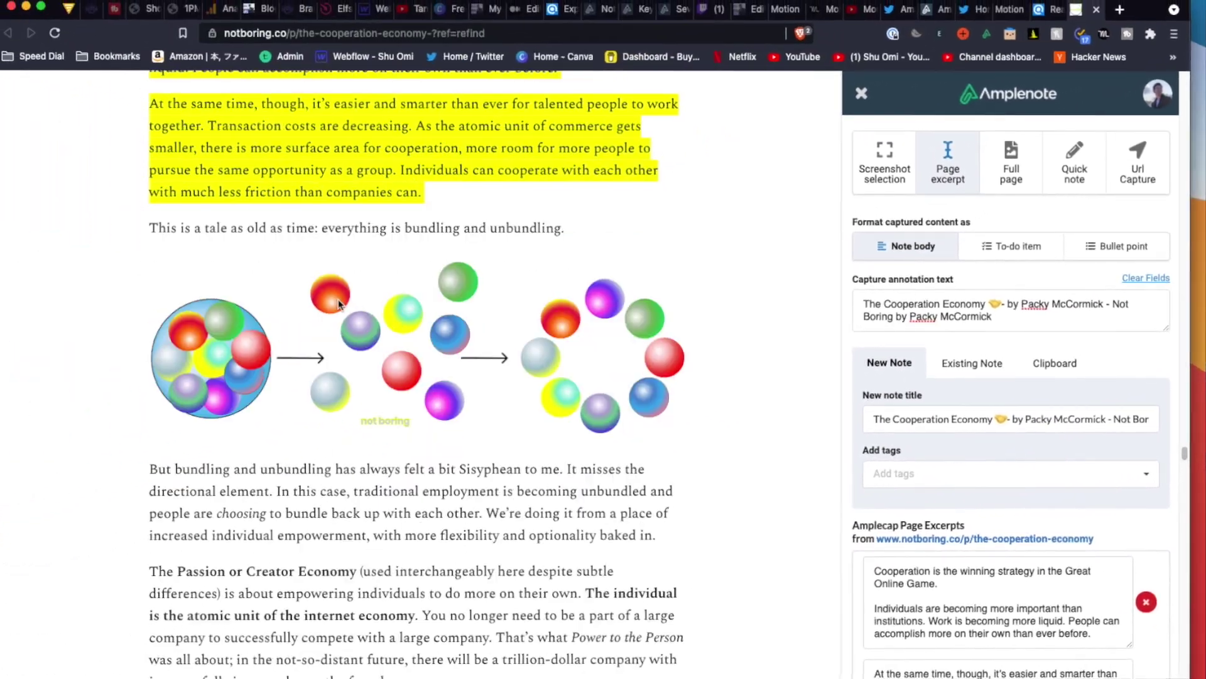
pyautogui.scroll(-5, 343, 359)
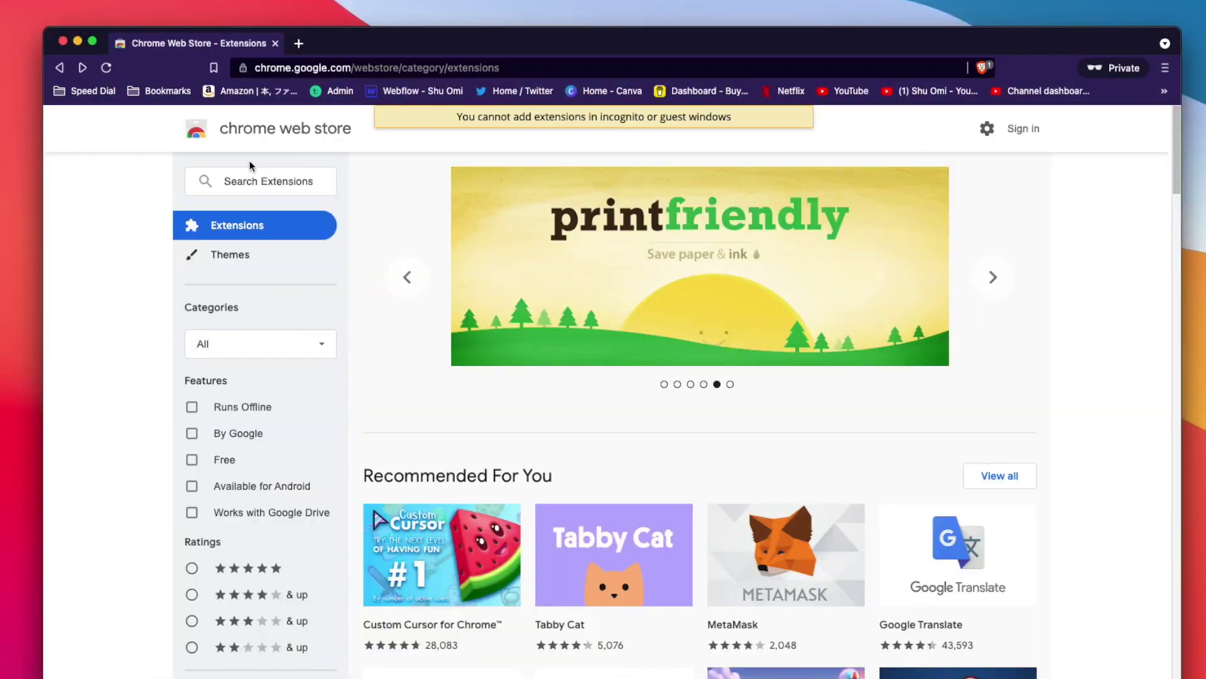
# Search the Chrome Web Store for "amplecap" and open the Amplecap Beta extension
pyautogui.write('amplecap')
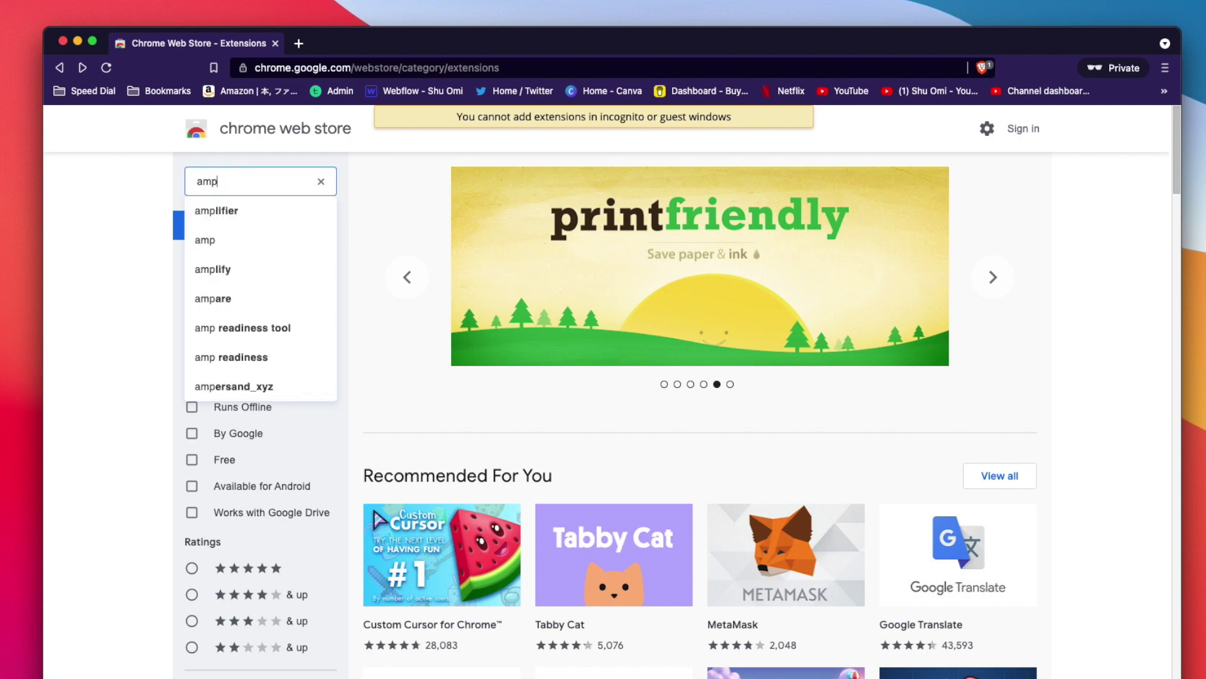
pyautogui.press('Return')
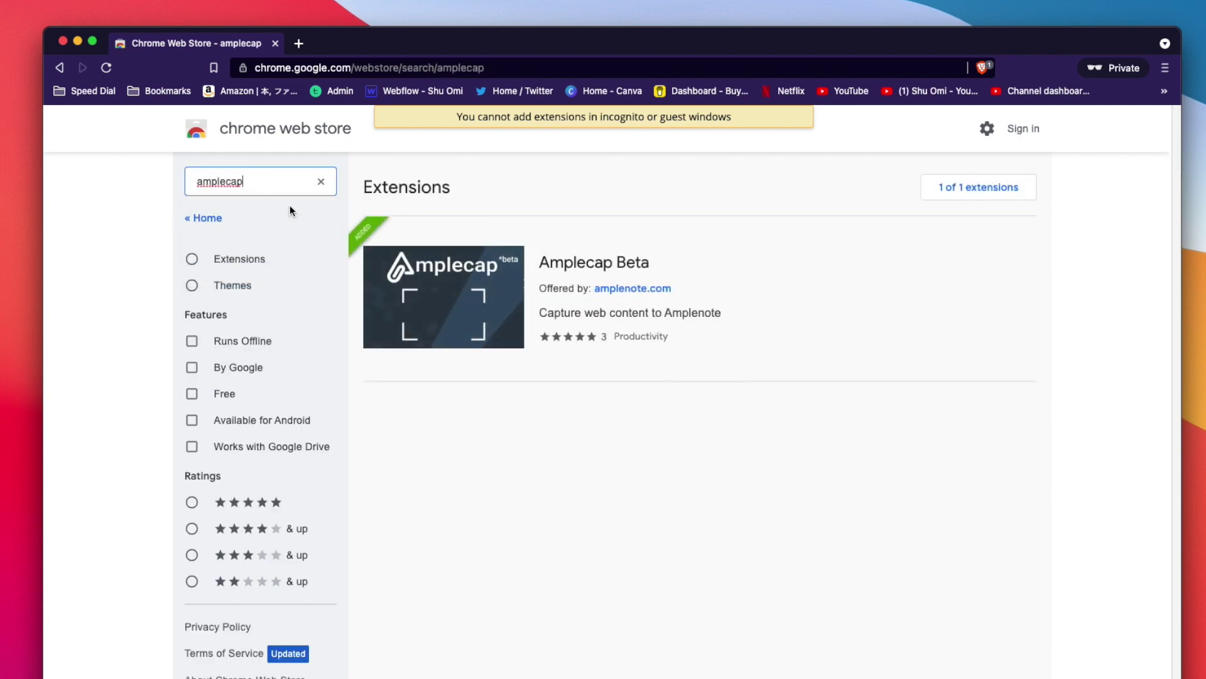
pyautogui.click(476, 308)
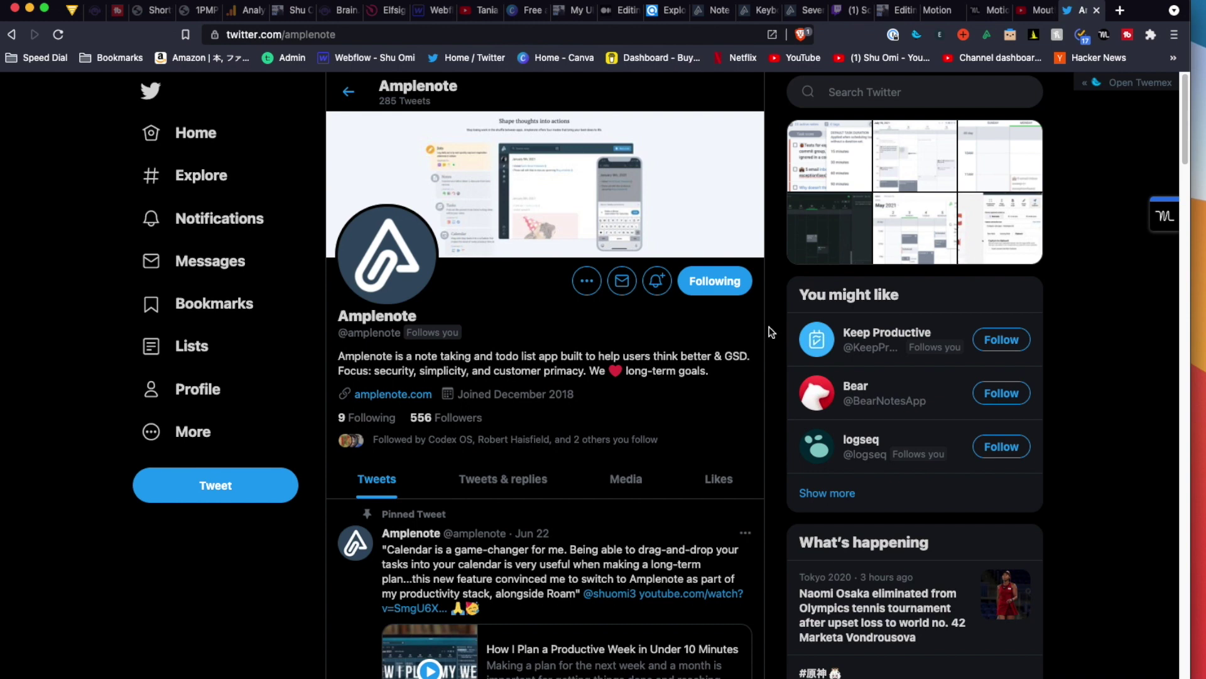
# Open the Amplecap sidebar on Amplenote's Twitter profile and follow the account avatar in it
pyautogui.press('super+shift+a')
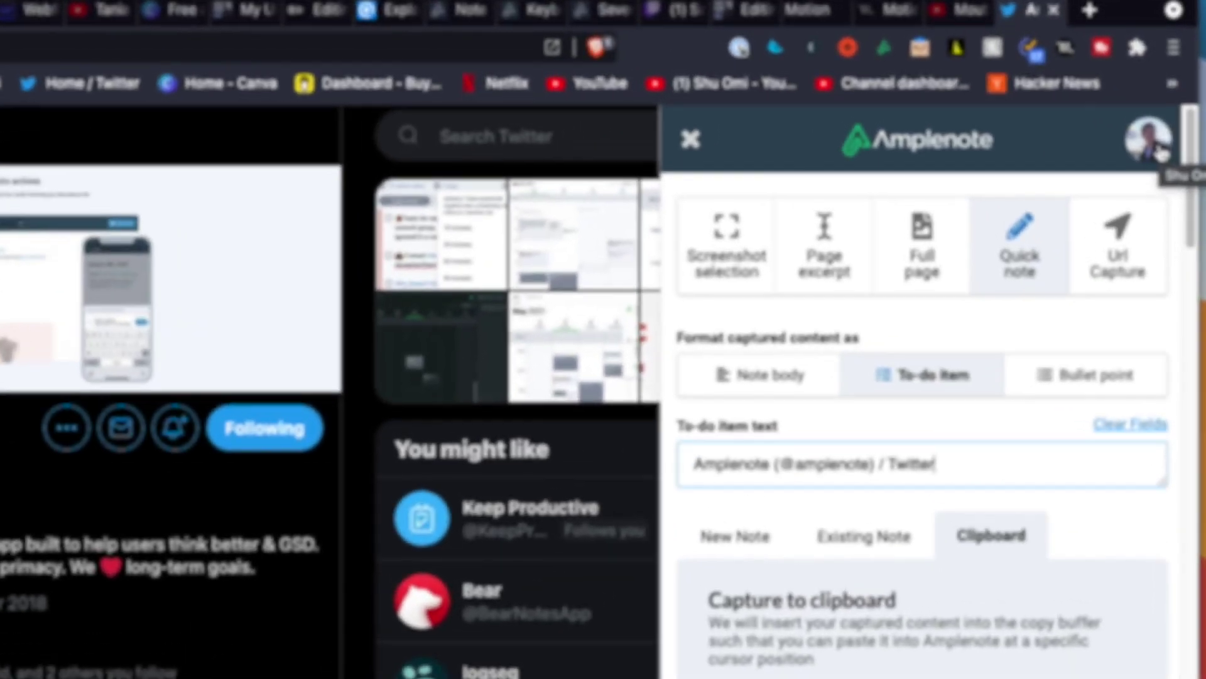
pyautogui.click(1158, 94)
pyautogui.click(1098, 250)
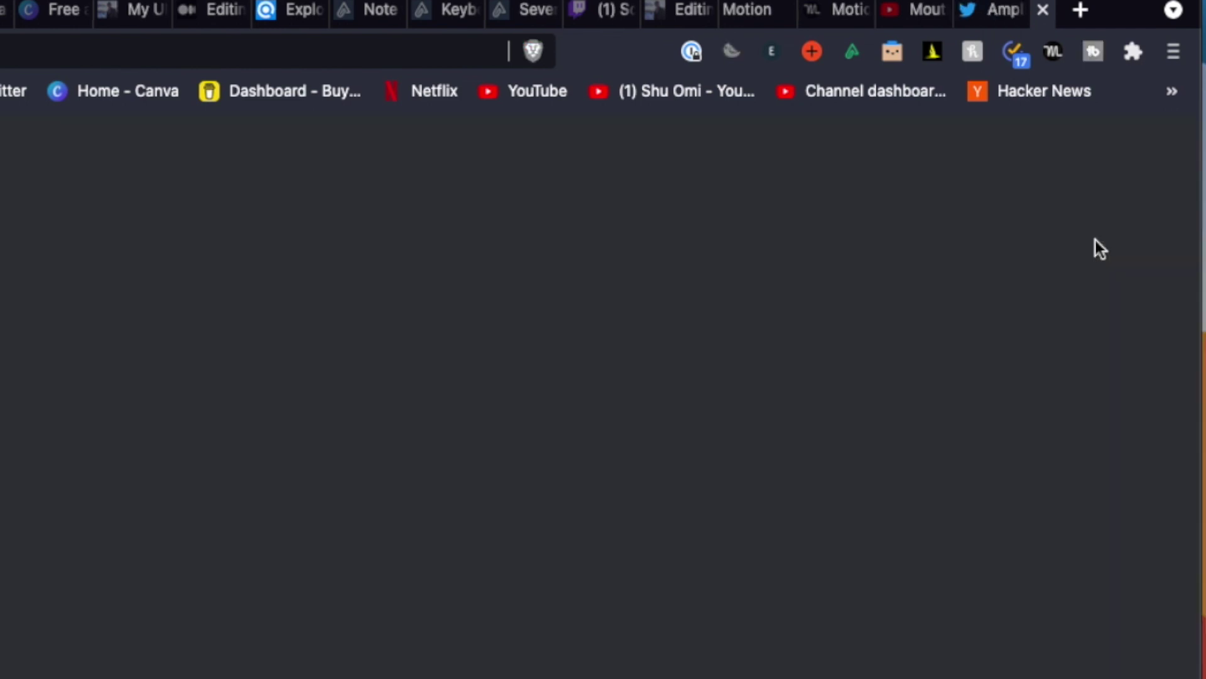
pyautogui.scroll(-1, 534, 277)
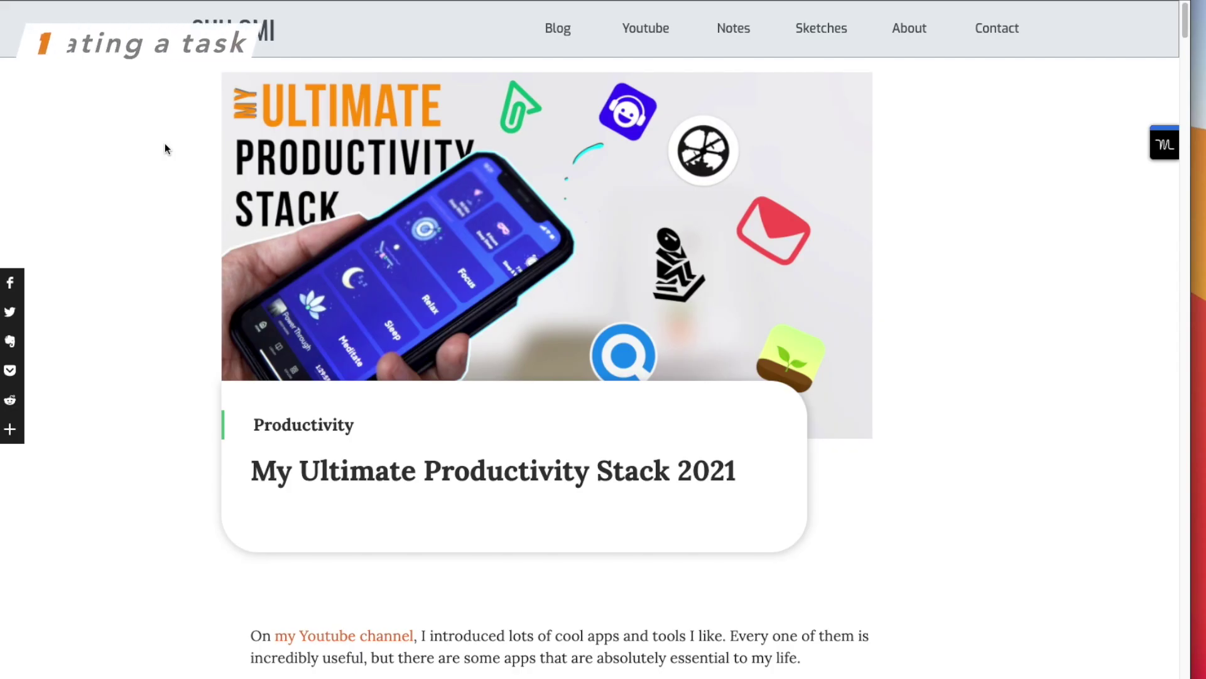
# Capture a screenshot of the site's navigation bar into the Inbox note as the to-do "Change the nav bar colour to white" and open that task
pyautogui.press('super+shift+a')
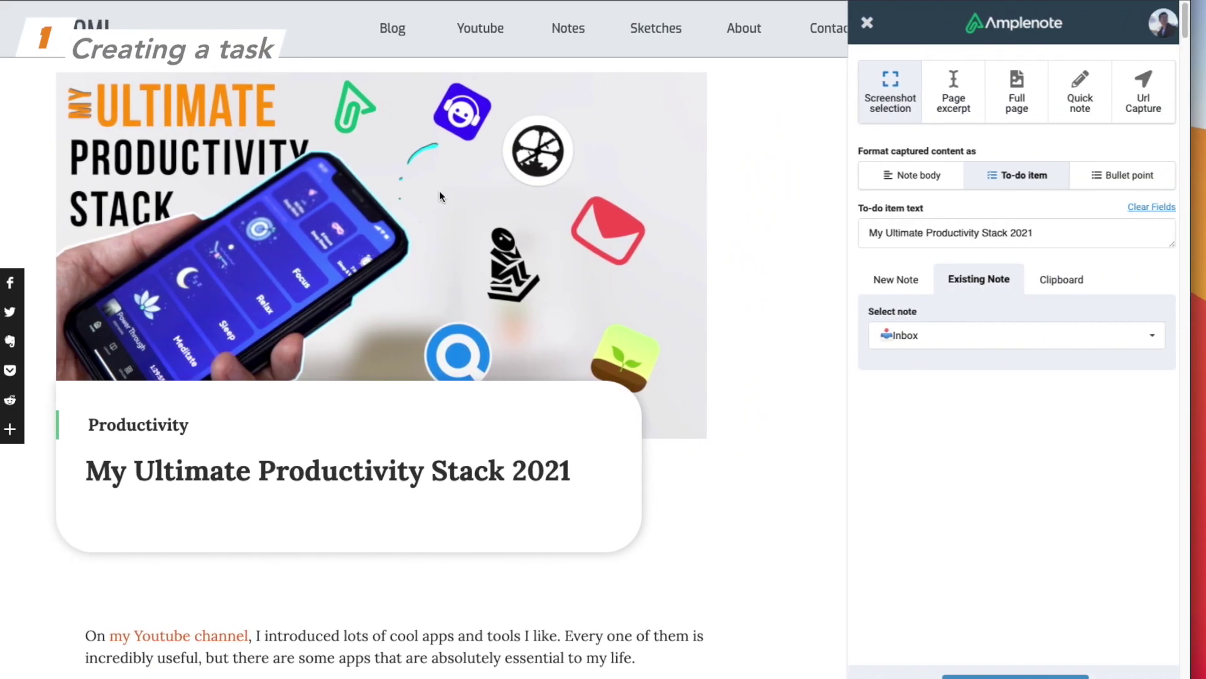
pyautogui.tripleClick(1047, 232)
pyautogui.write('Change the nav bar colour to white')
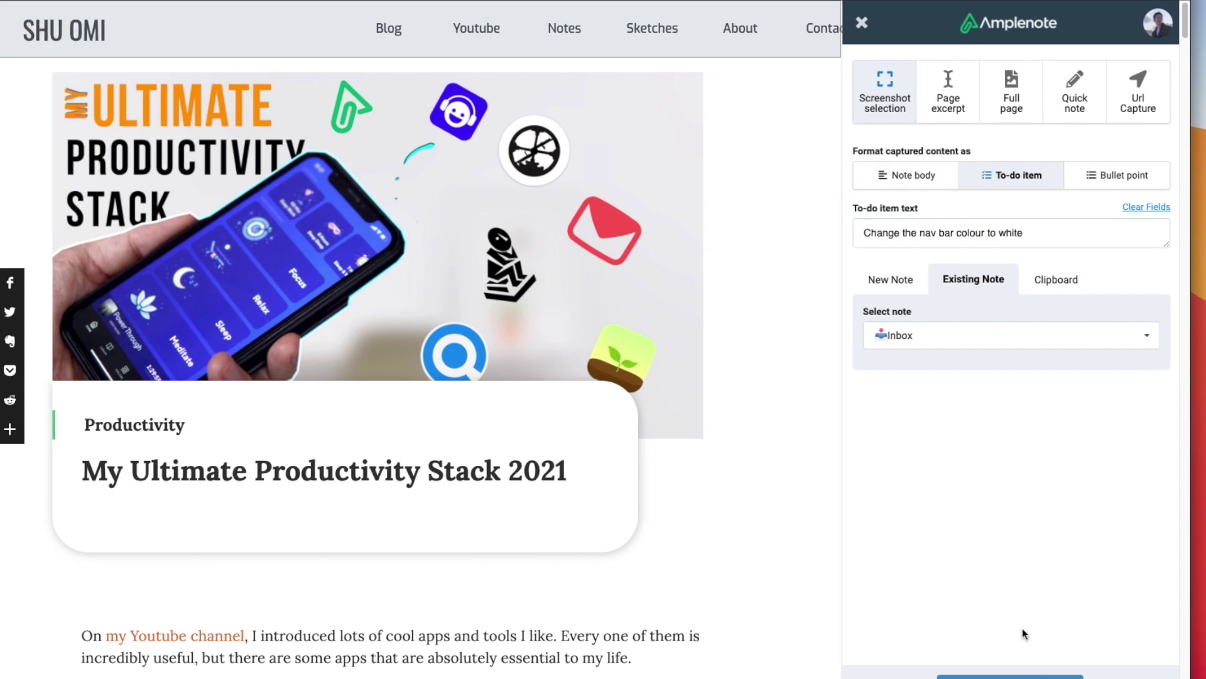
pyautogui.click(1012, 676)
pyautogui.moveTo(184, 11); pyautogui.dragTo(397, 134)
pyautogui.click(501, 674)
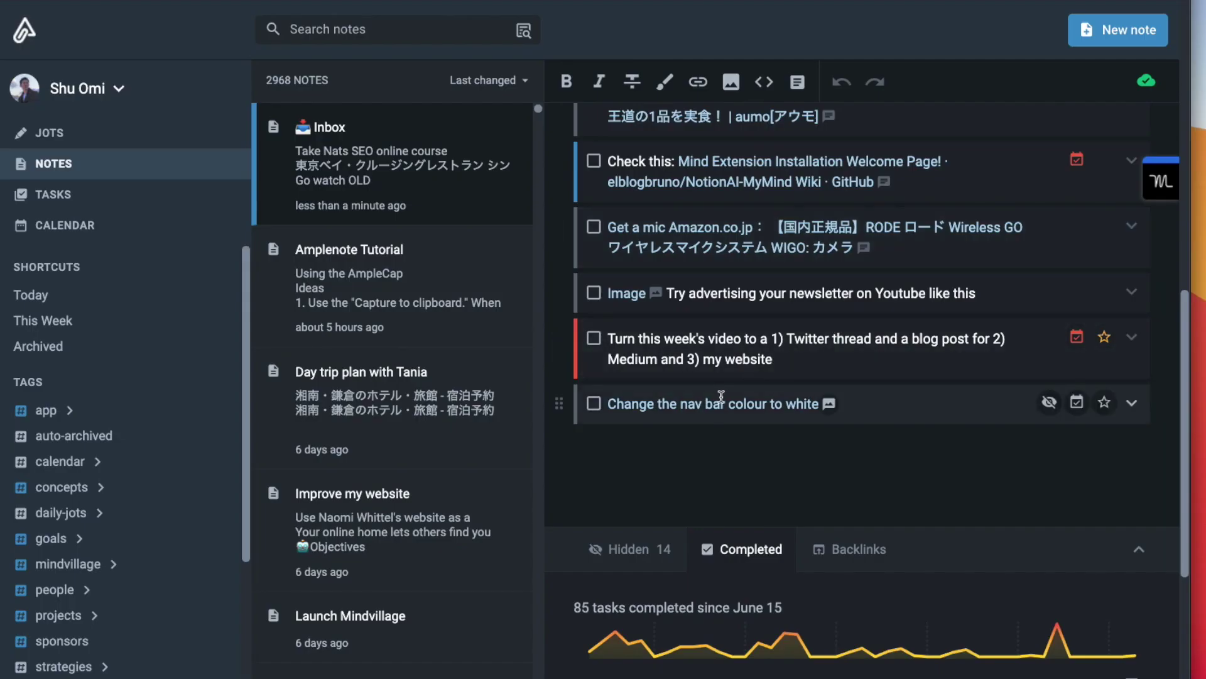
pyautogui.click(740, 405)
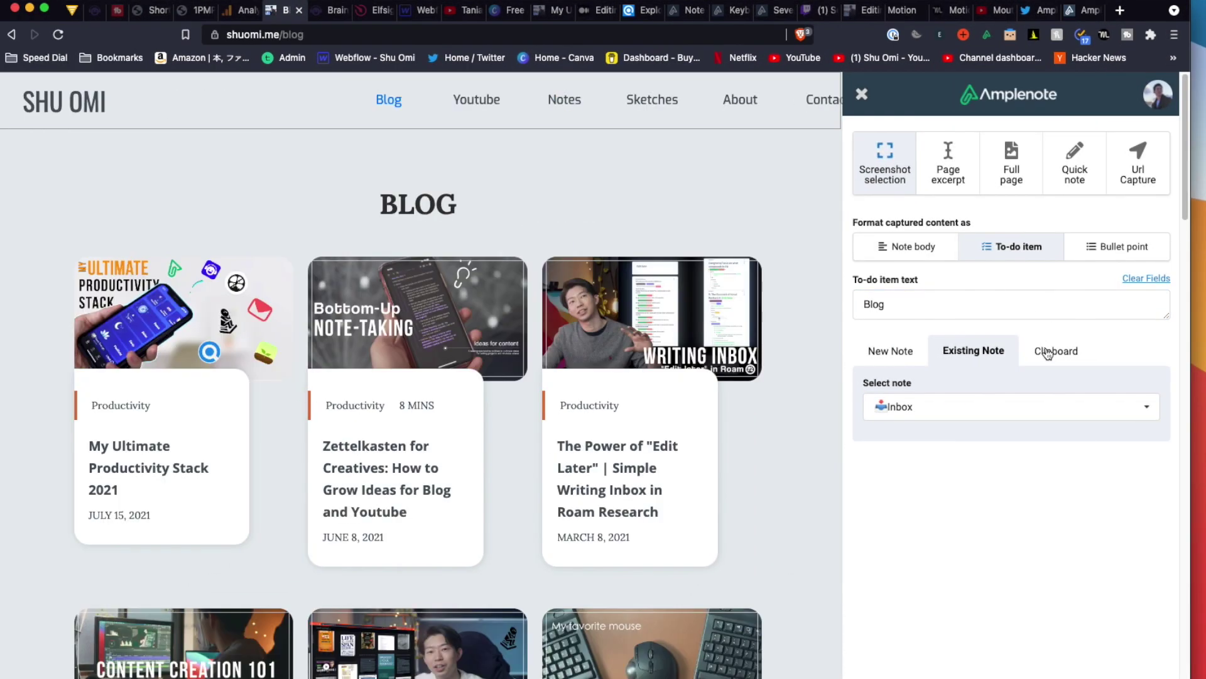
# Capture a screenshot of the Blog page to the clipboard as a to-do and place it in the July 27th, 2021 daily jot
pyautogui.click(1055, 350)
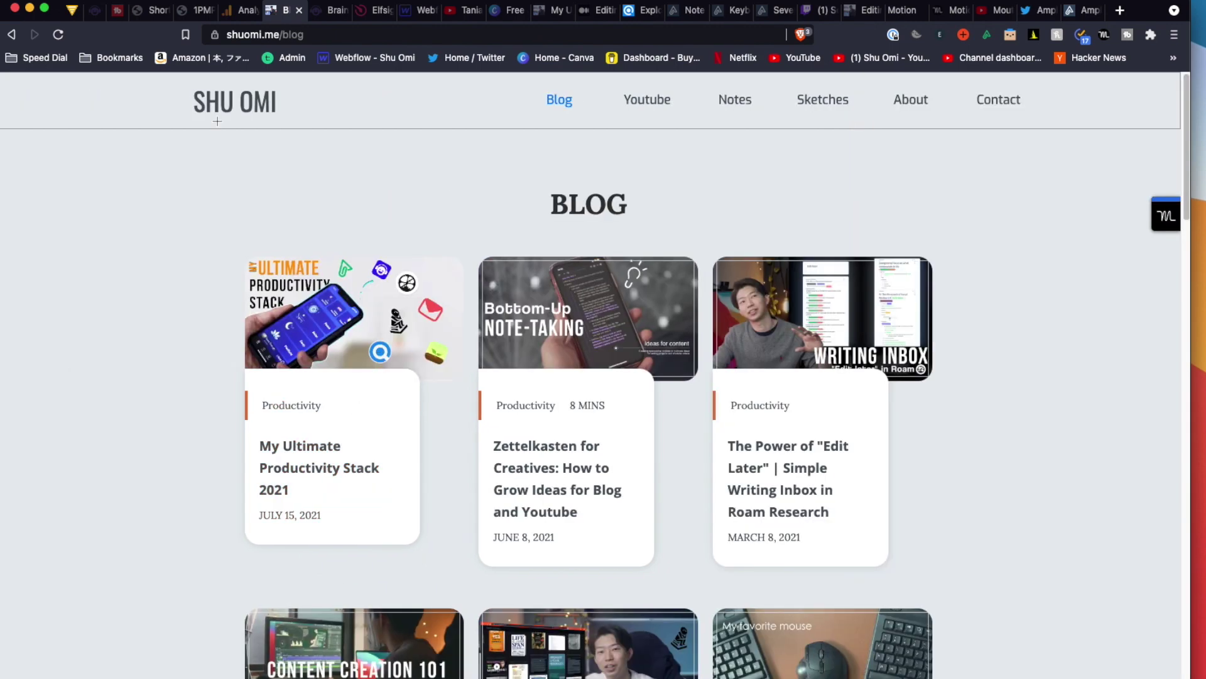
pyautogui.moveTo(188, 130); pyautogui.dragTo(1031, 678)
pyautogui.press('Return')
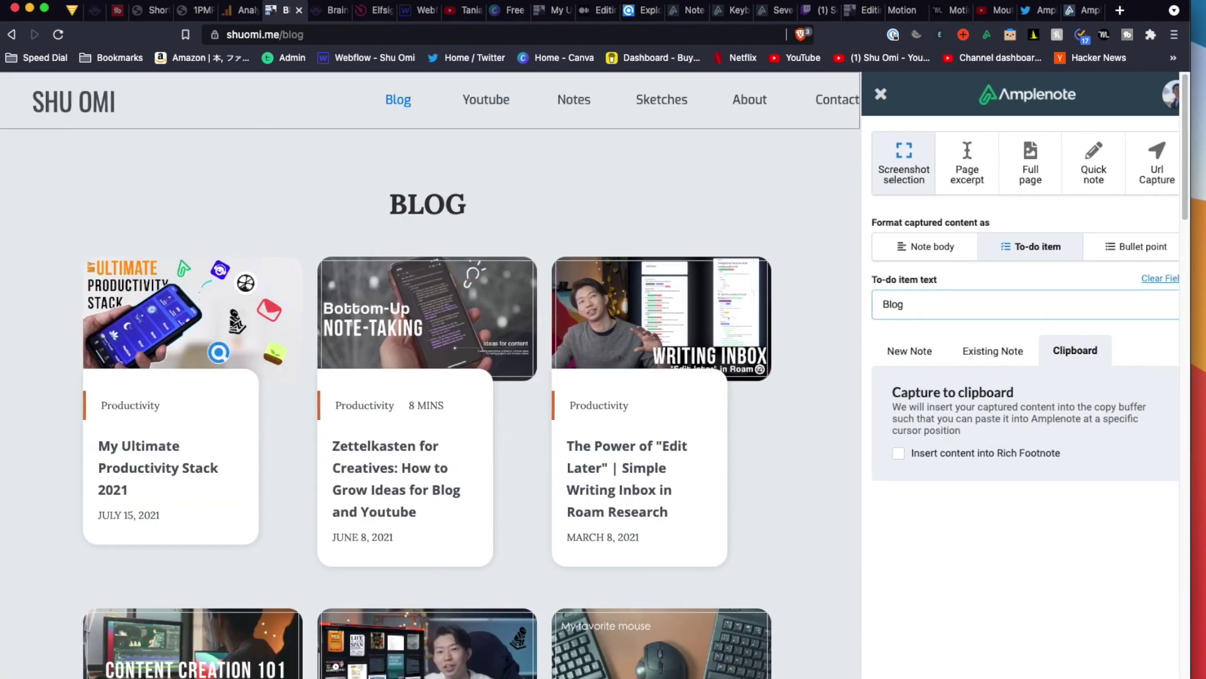
pyautogui.scroll(-3, 502, 462)
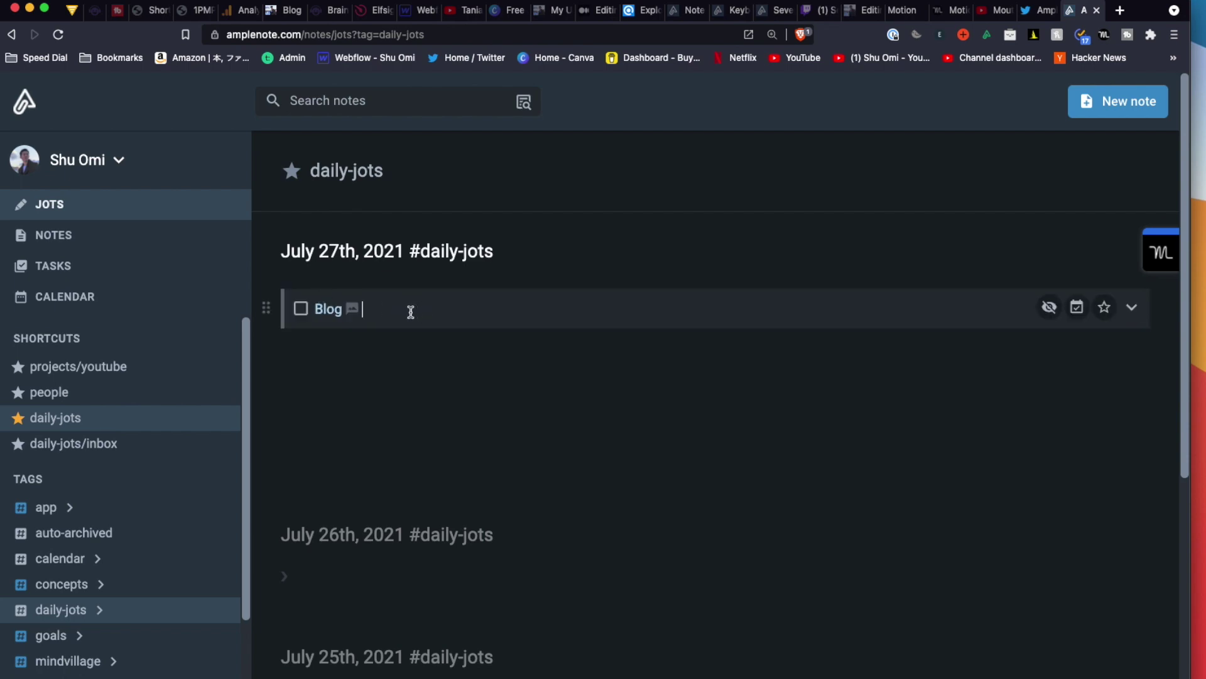
pyautogui.click(325, 311)
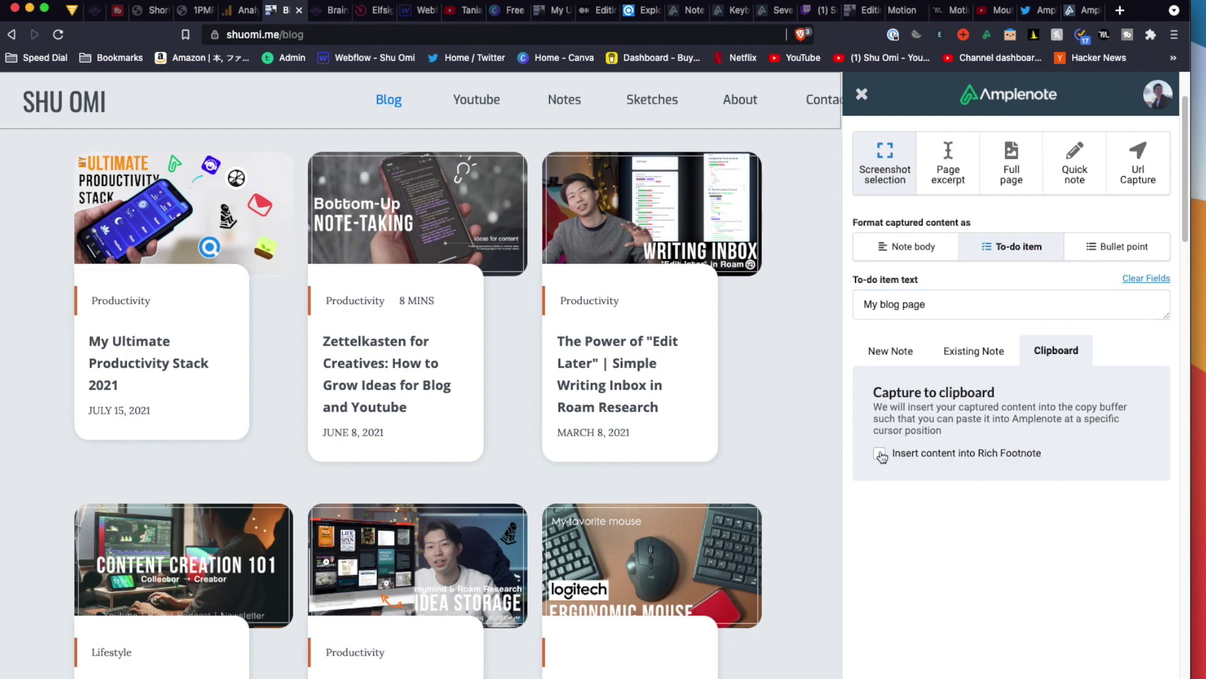
# Capture the blog post grid to the clipboard as a bullet point with the text "My blog page" and paste it into the July 27th jot
pyautogui.click(1084, 252)
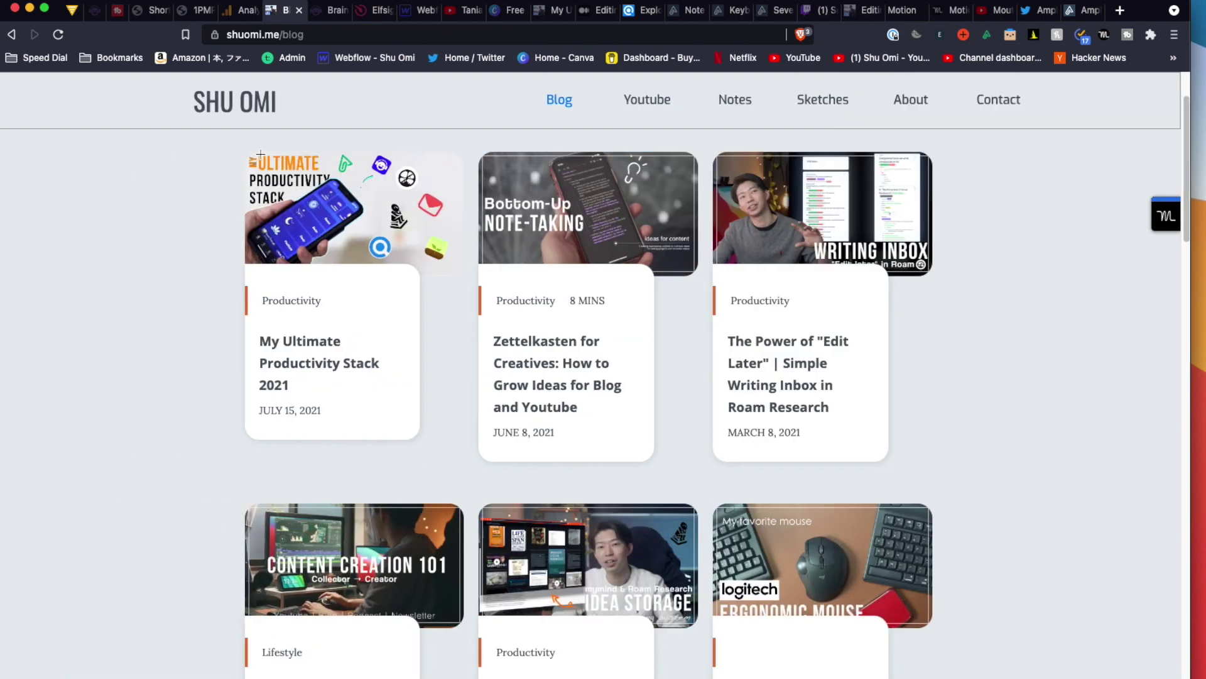
pyautogui.moveTo(232, 143); pyautogui.dragTo(946, 678)
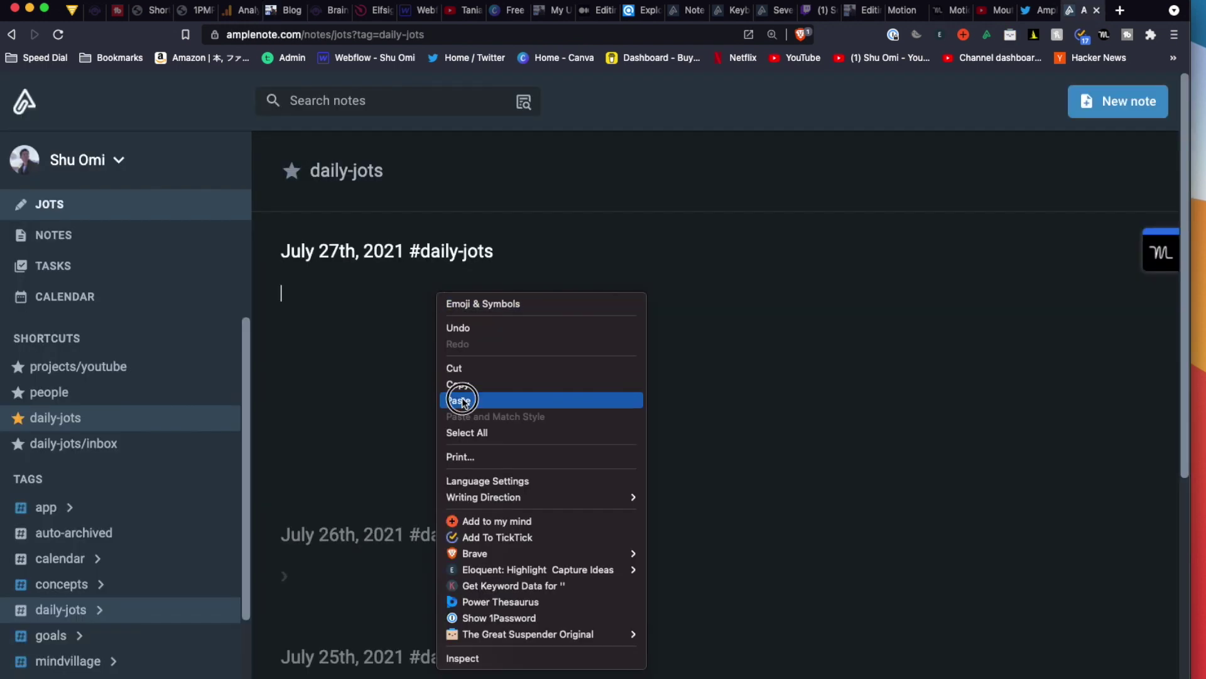
pyautogui.click(452, 396)
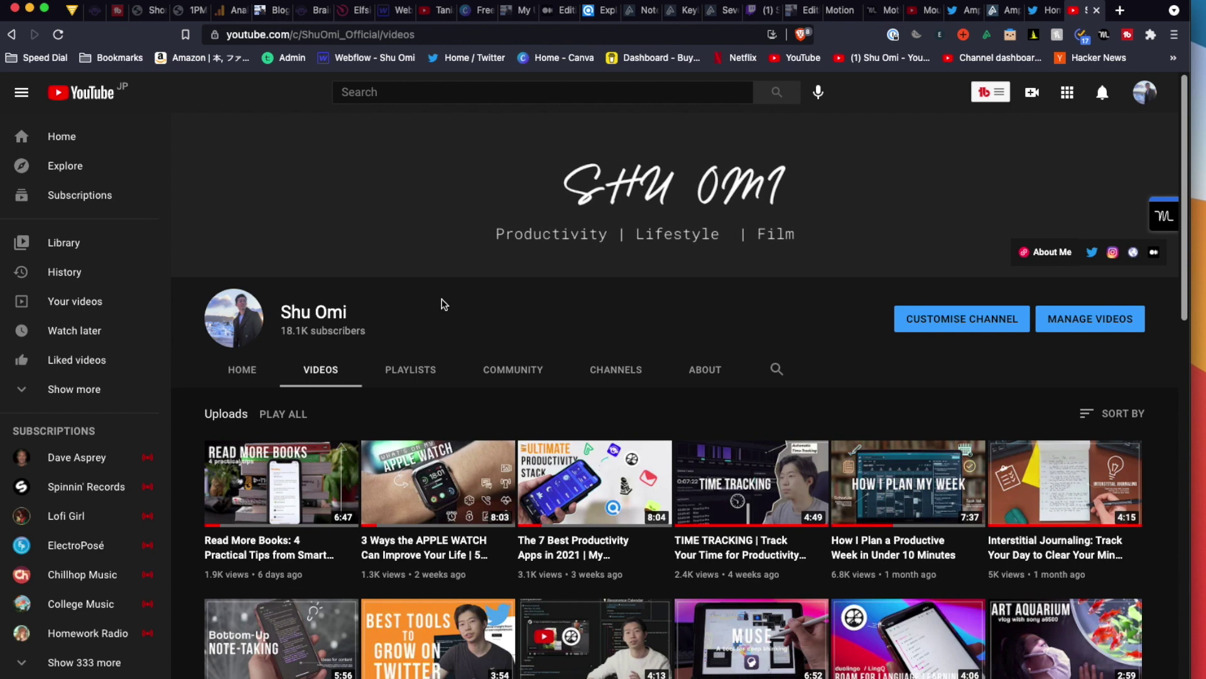
# Create an Amplecap quick note to-do "Set up a Patreon page" for the existing Inbox note
pyautogui.press('super+shift+1')
pyautogui.click(108, 214)
pyautogui.click(210, 123)
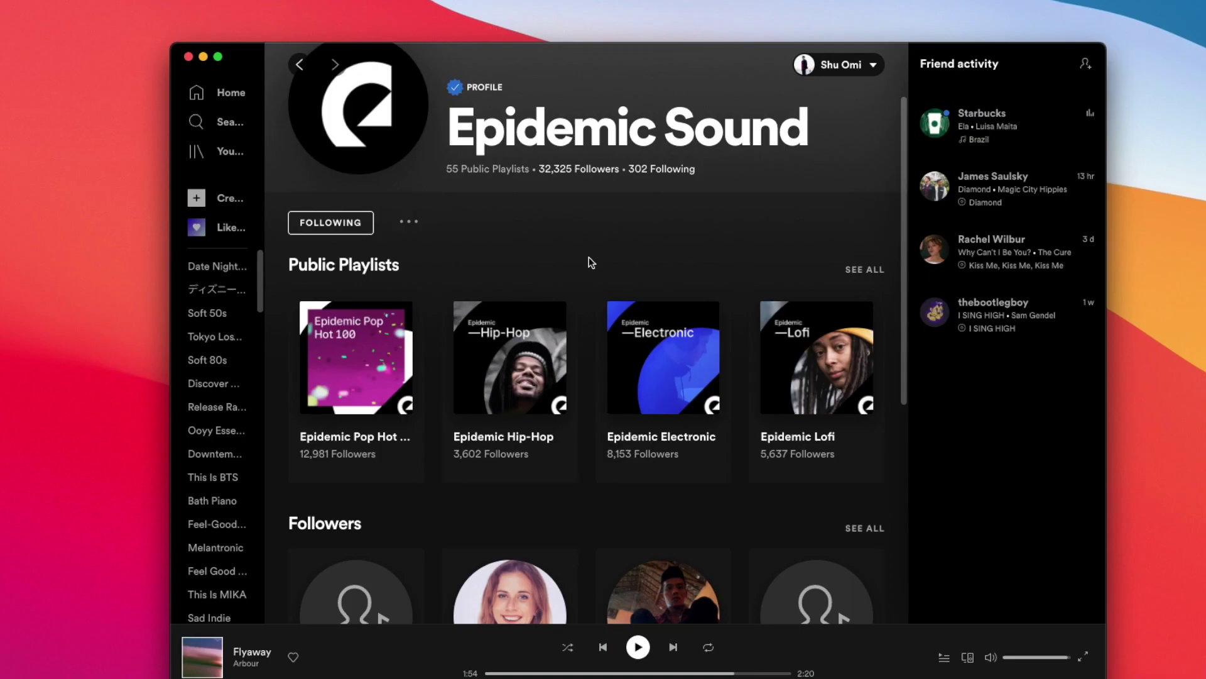
# From Spotify, save the quick note to-do "Explore Epidemic Sound library to find the music for the next video" to the Inbox note
pyautogui.scroll(-2, 589, 258)
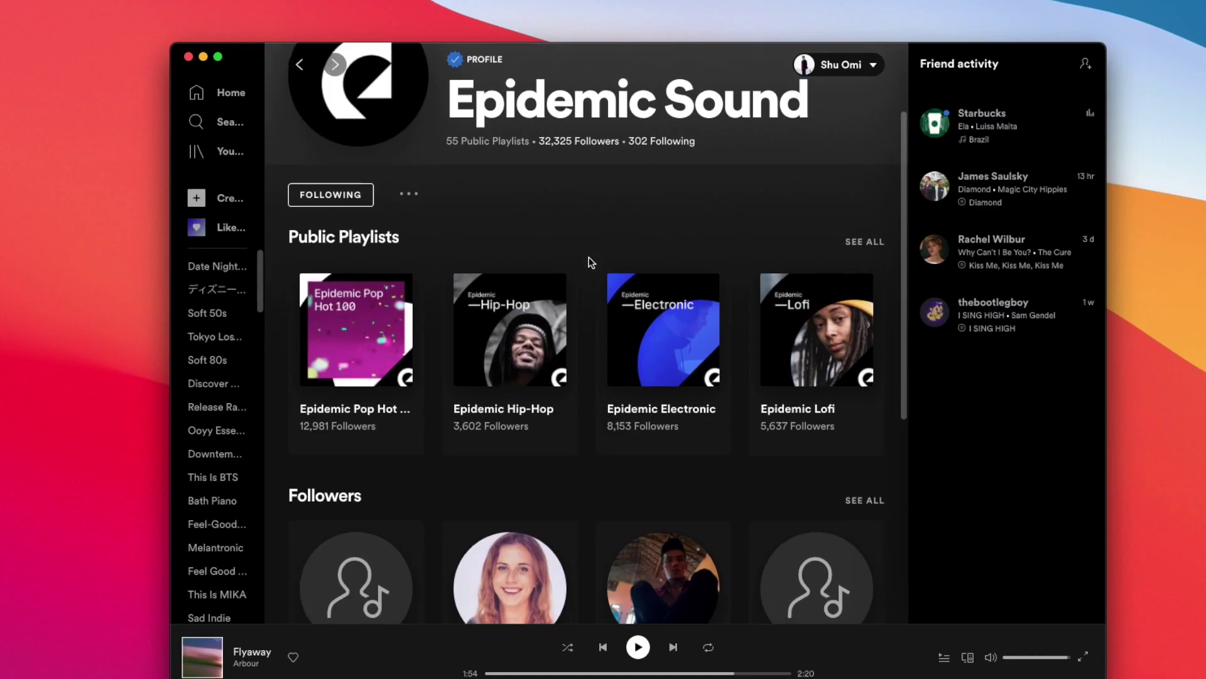
pyautogui.press('super+shift+a')
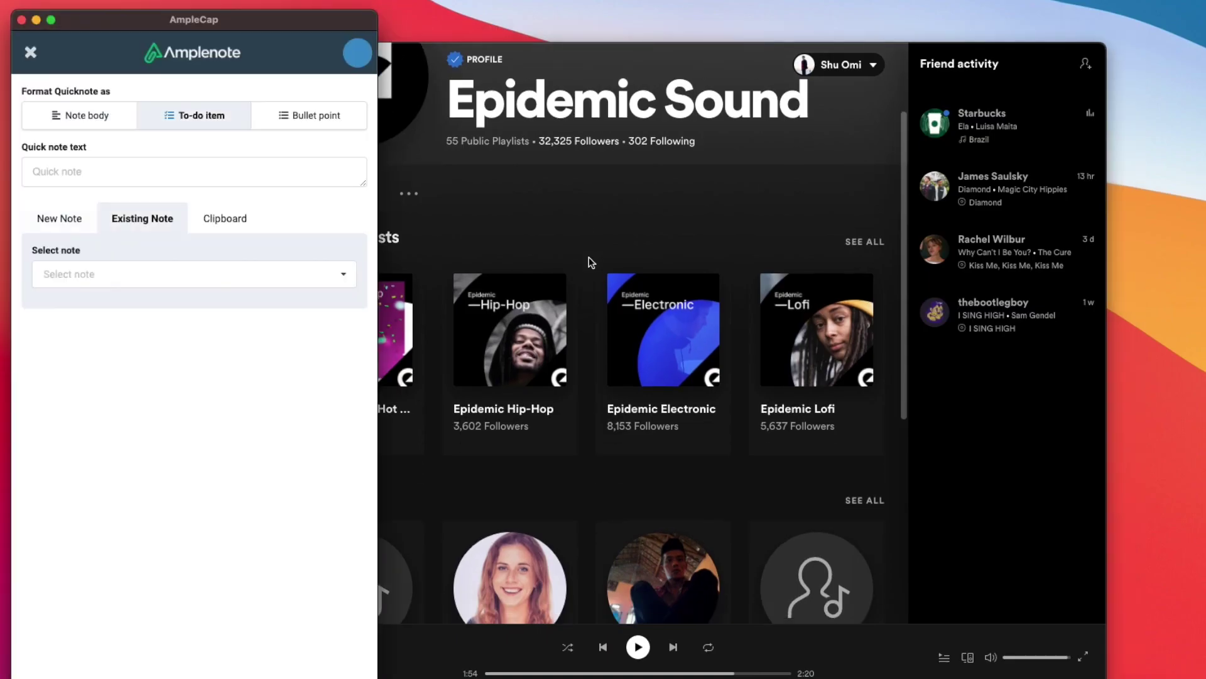
pyautogui.click(117, 165)
pyautogui.click(126, 220)
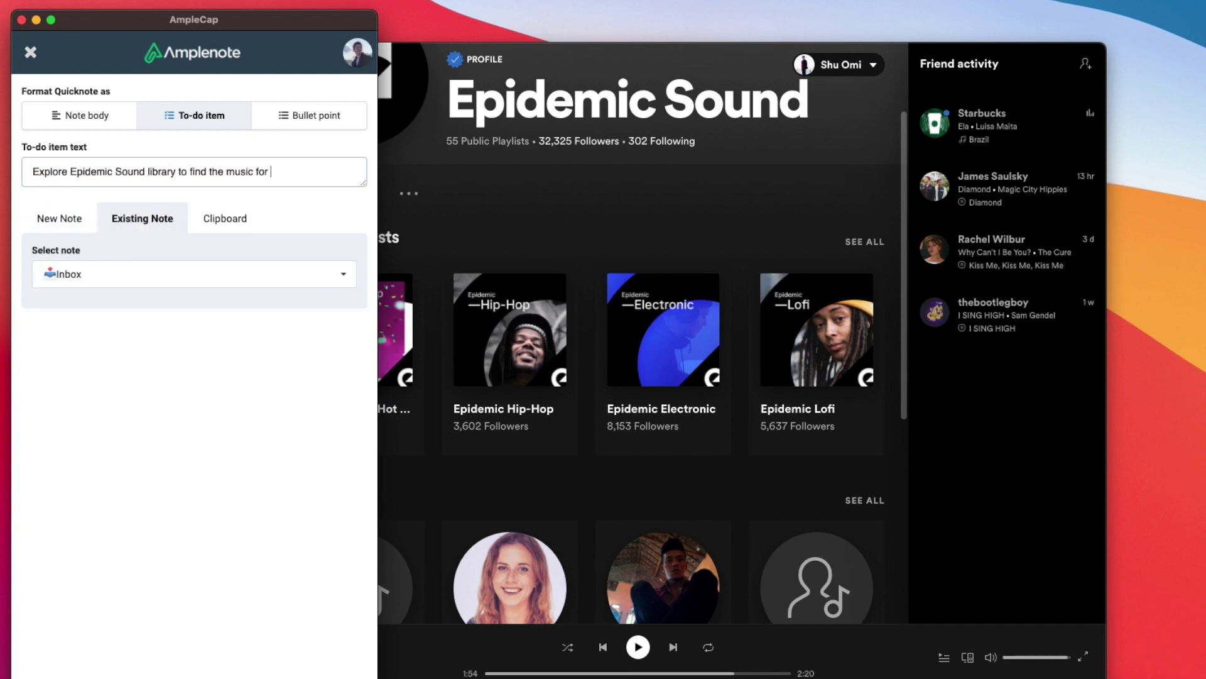
pyautogui.write('e next video')
pyautogui.press('super+Return')
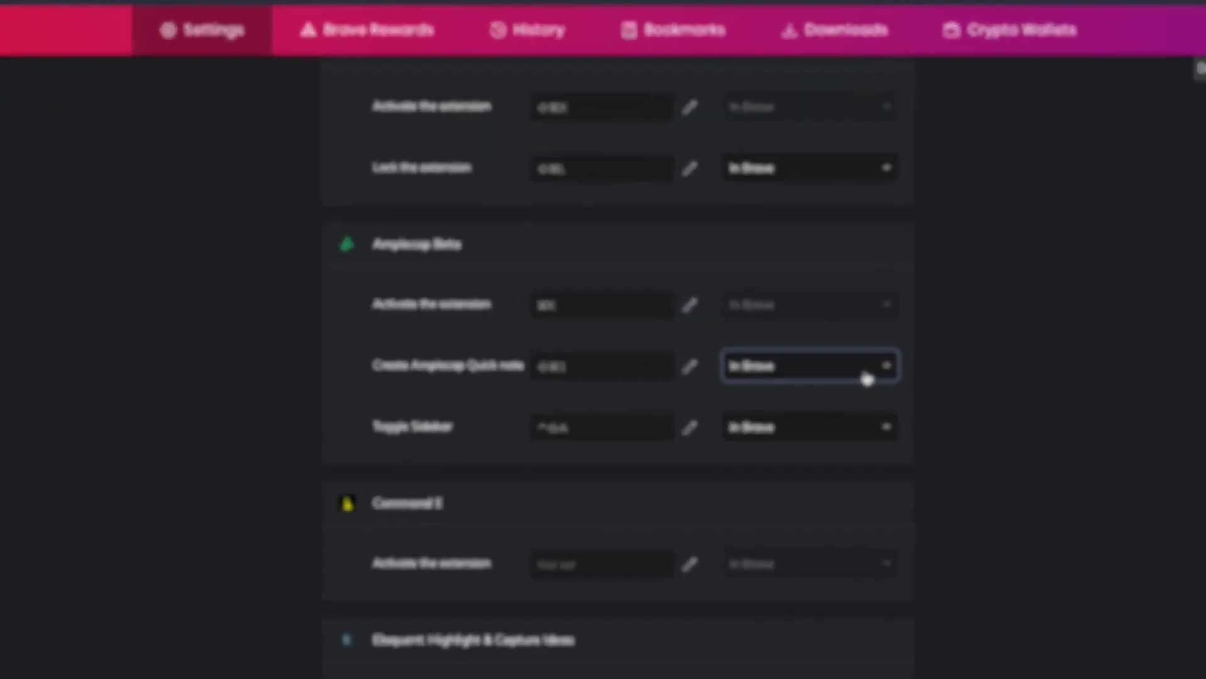
# Set the scope of the Create Amplecap Quick note shortcut to Global in the browser's extension shortcuts
pyautogui.click(864, 378)
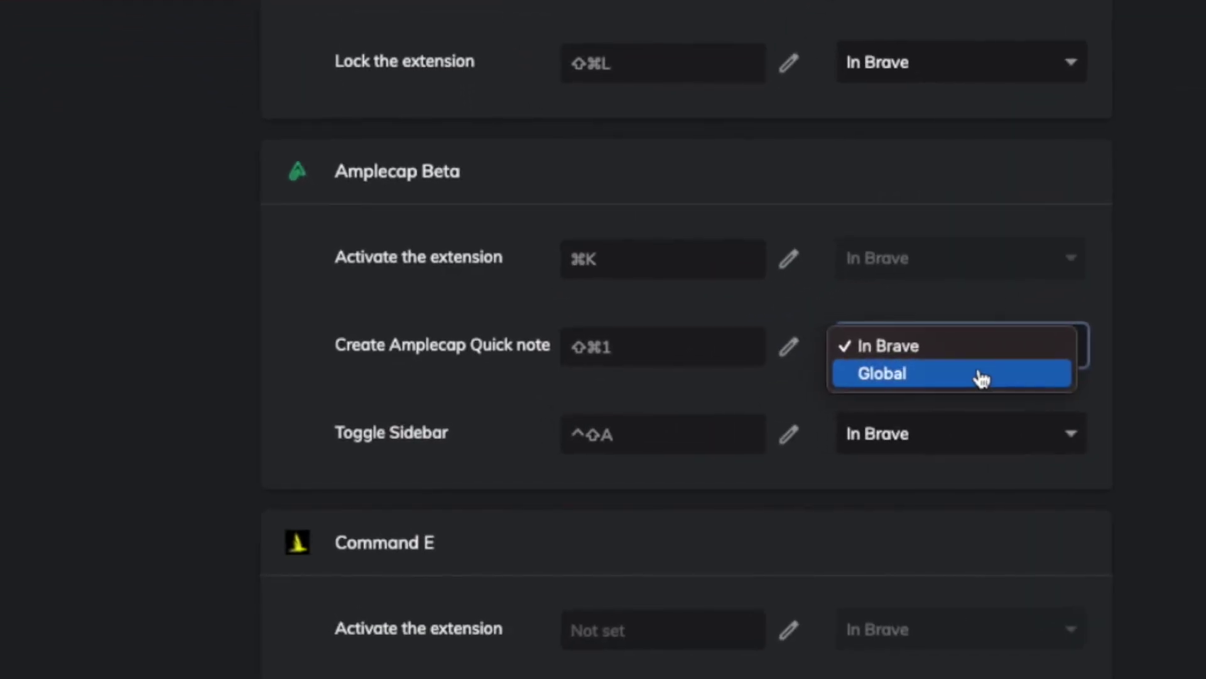
pyautogui.click(1005, 377)
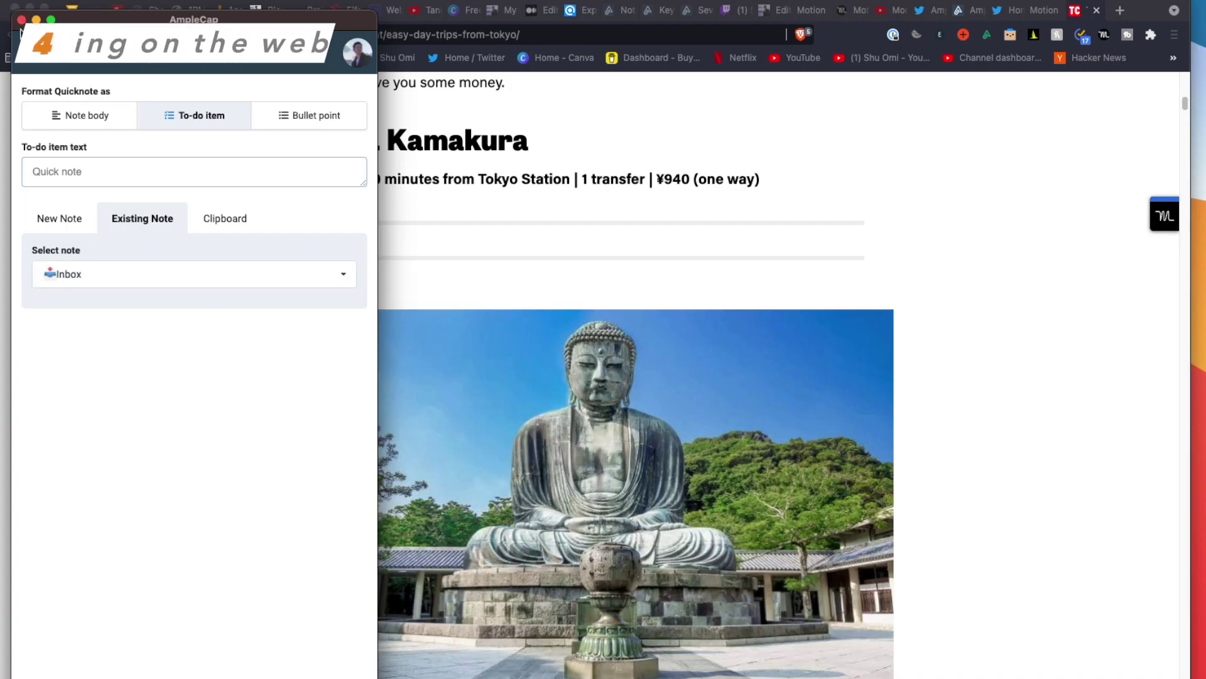
# Close the quick note window and set up a screenshot capture of the Kamakura section for the note "Day Trip Ideas for the Summer 2021"
pyautogui.click(21, 20)
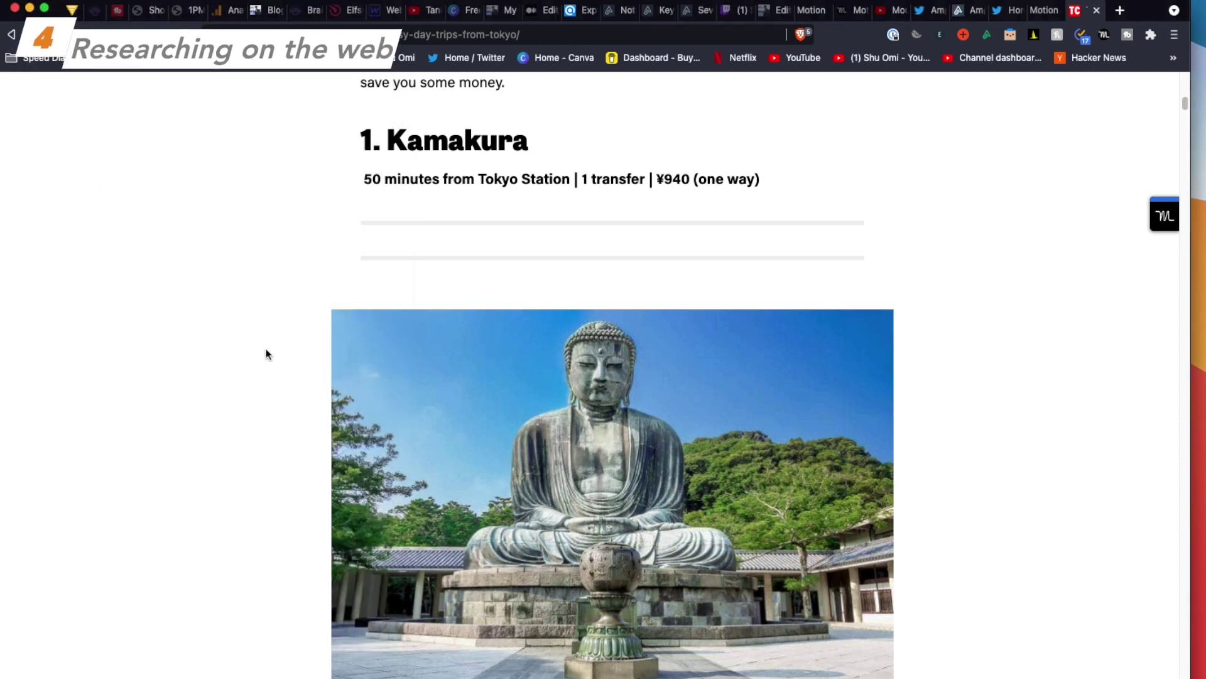
pyautogui.press('super+shift+a')
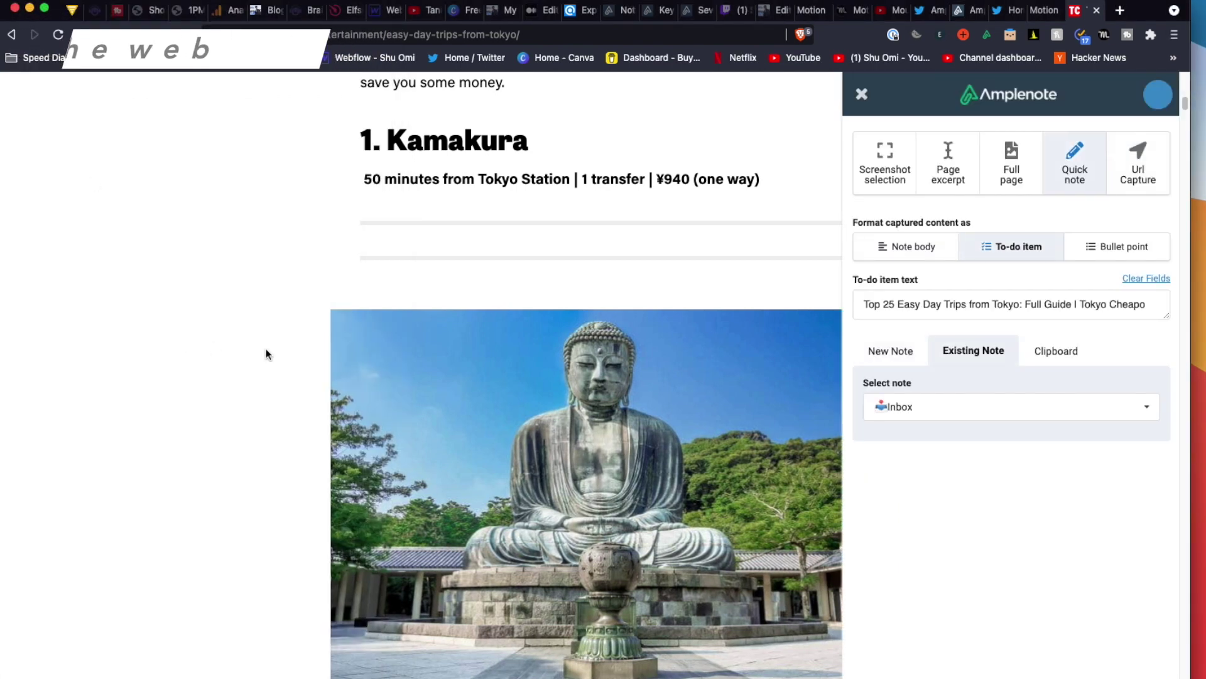
pyautogui.click(890, 172)
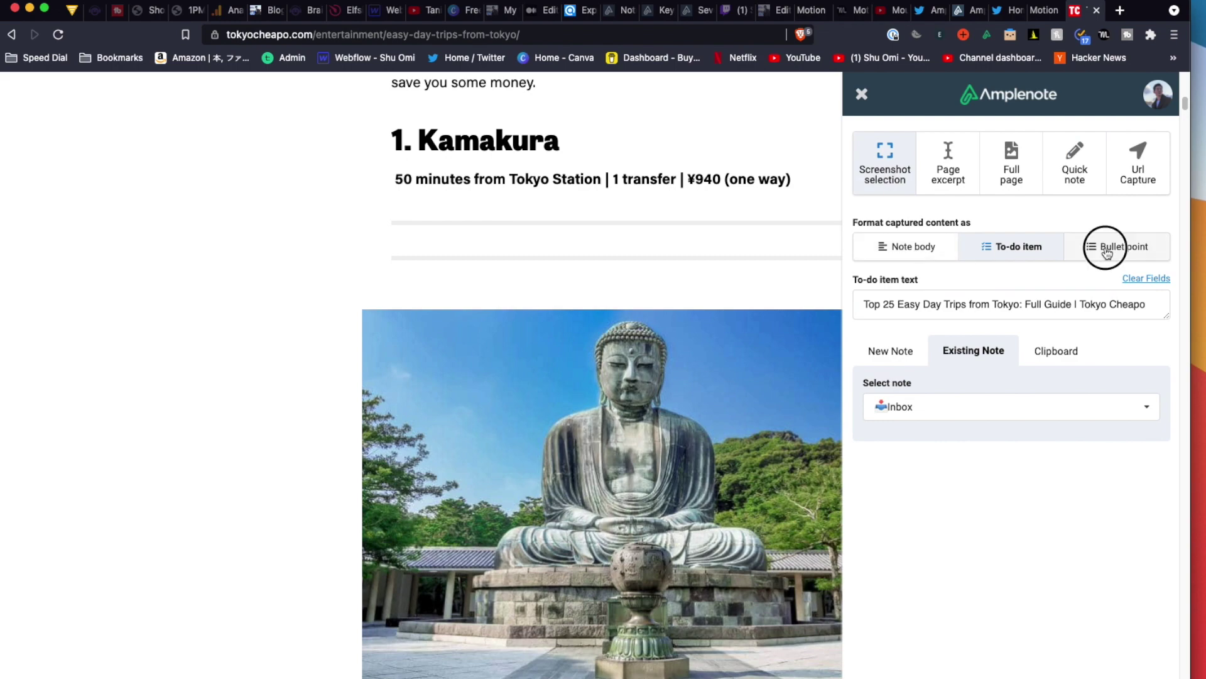
pyautogui.click(1148, 406)
pyautogui.click(1039, 429)
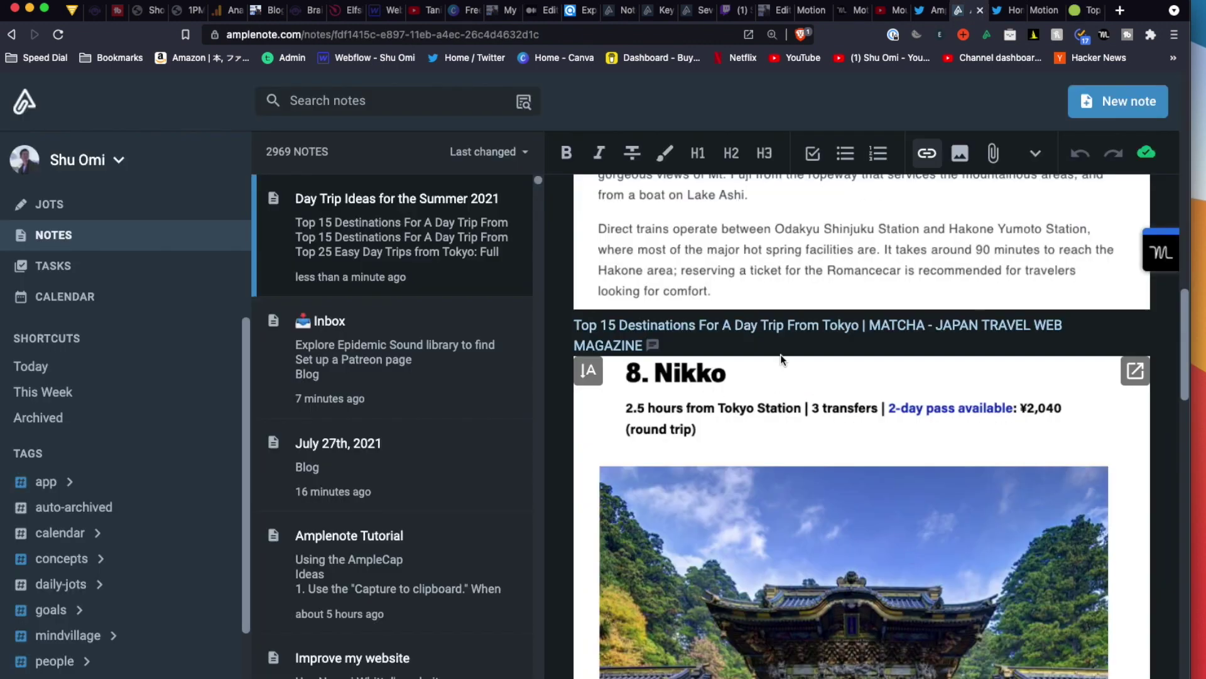
# Review the captures in the day trip note and inspect the source link details of the Tokyo Cheapo capture
pyautogui.scroll(-7, 860, 340)
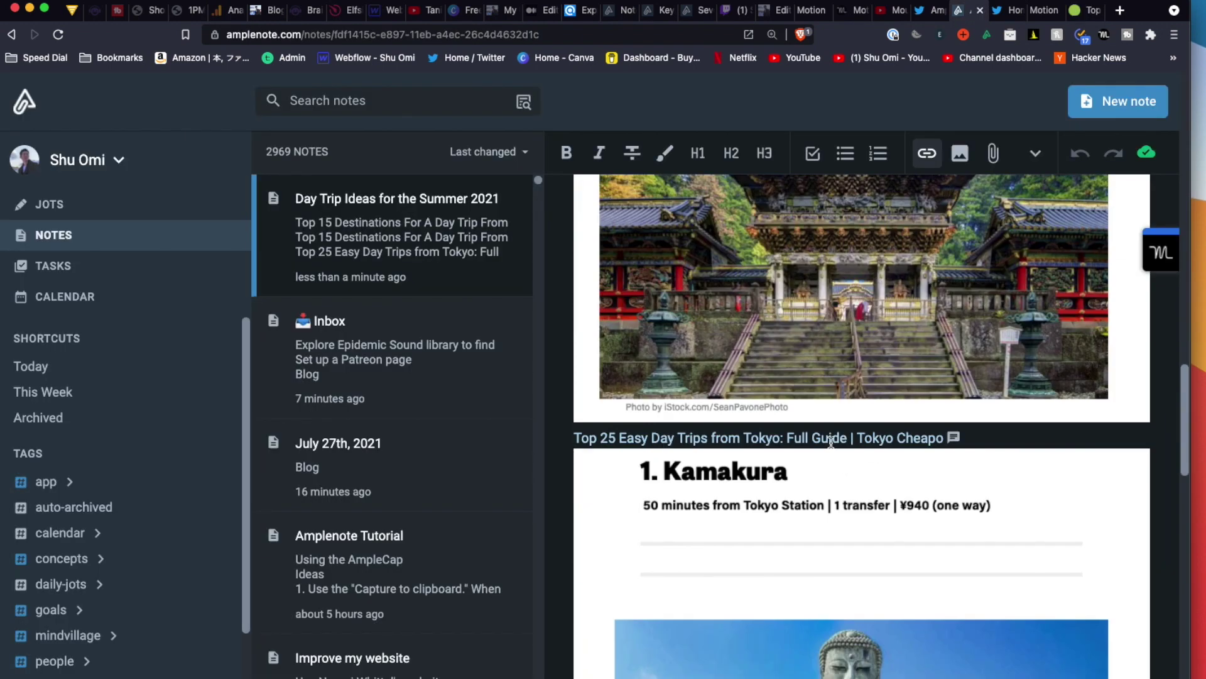
pyautogui.click(821, 438)
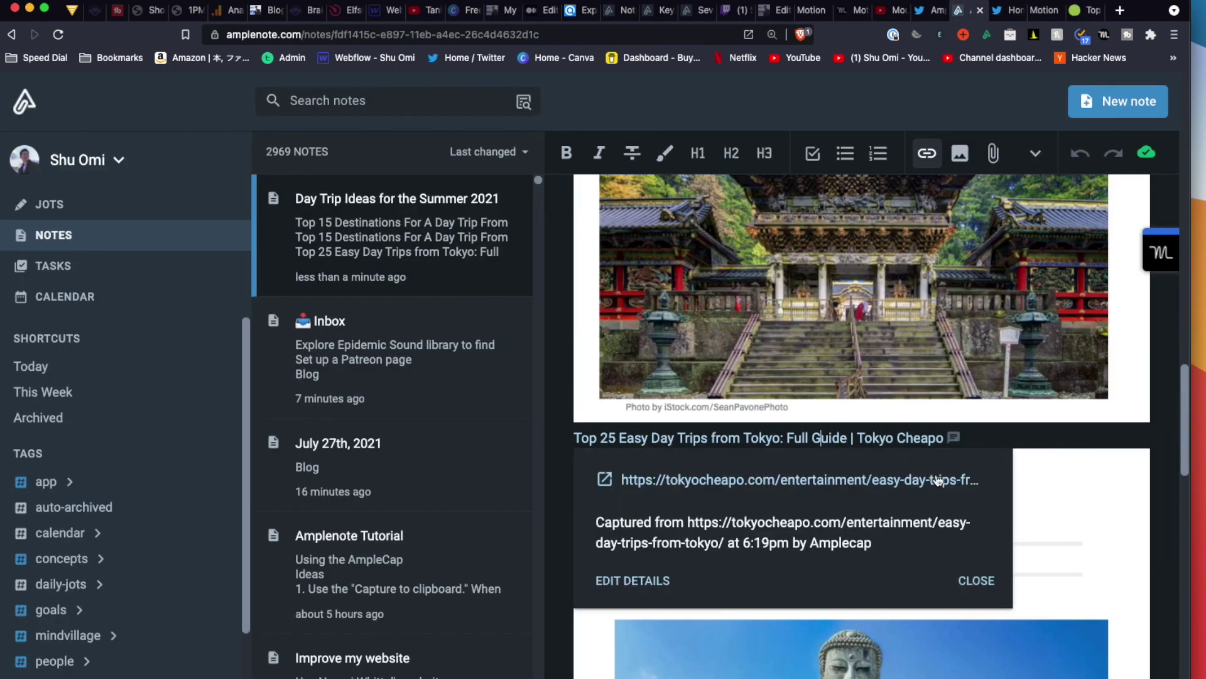
pyautogui.click(1021, 434)
pyautogui.scroll(-8, 1008, 500)
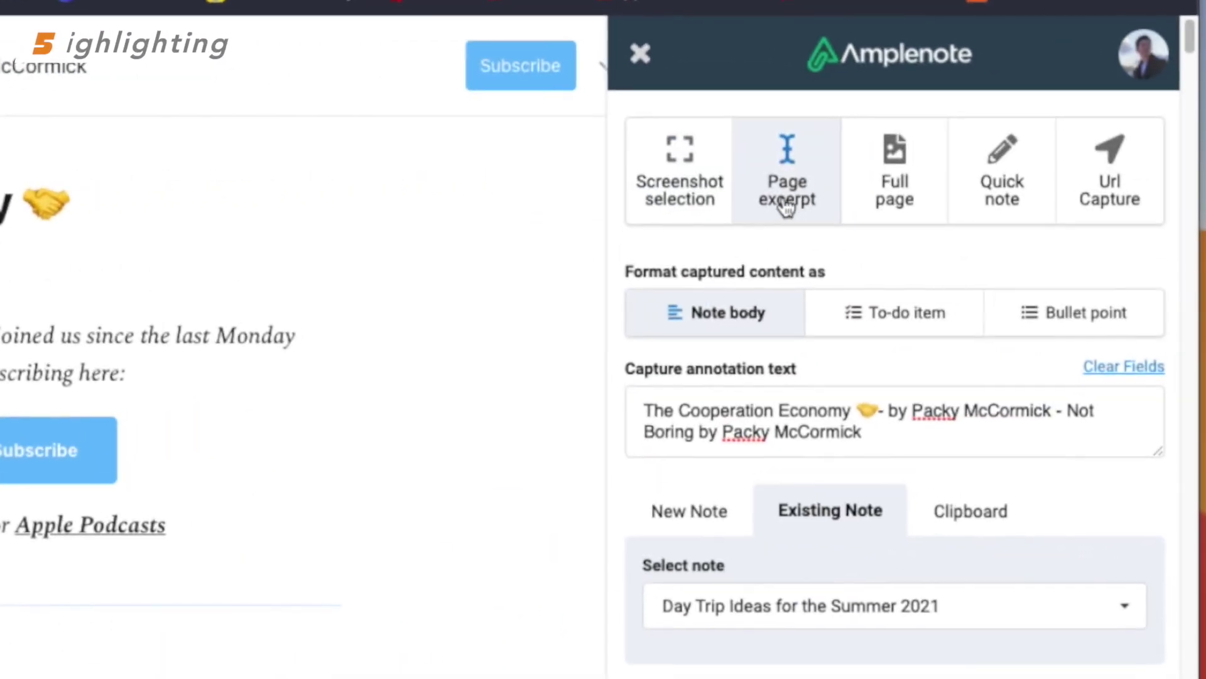
# Send the page excerpts to a new note and highlight the article's text from "Cooperation is the winning strategy" through "than ever before"
pyautogui.click(697, 511)
pyautogui.scroll(-5, 602, 618)
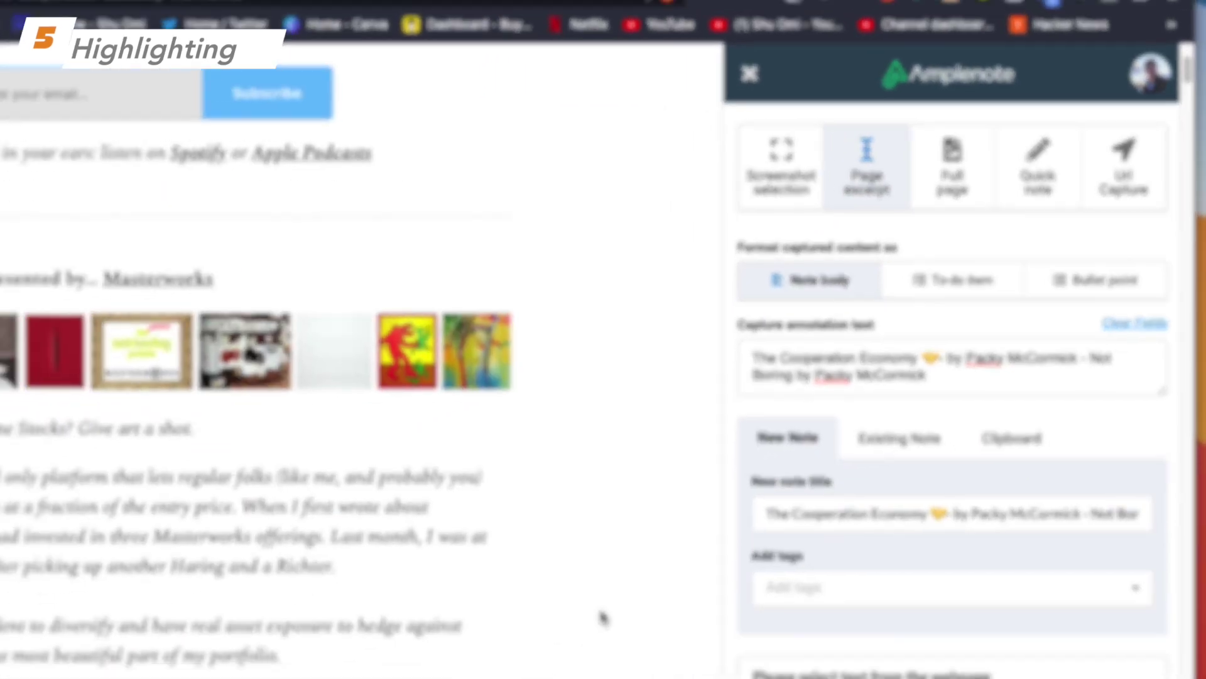
pyautogui.scroll(-5, 189, 440)
pyautogui.scroll(-10, 110, 433)
pyautogui.moveTo(154, 120); pyautogui.dragTo(558, 179)
pyautogui.scroll(-1, 116, 307)
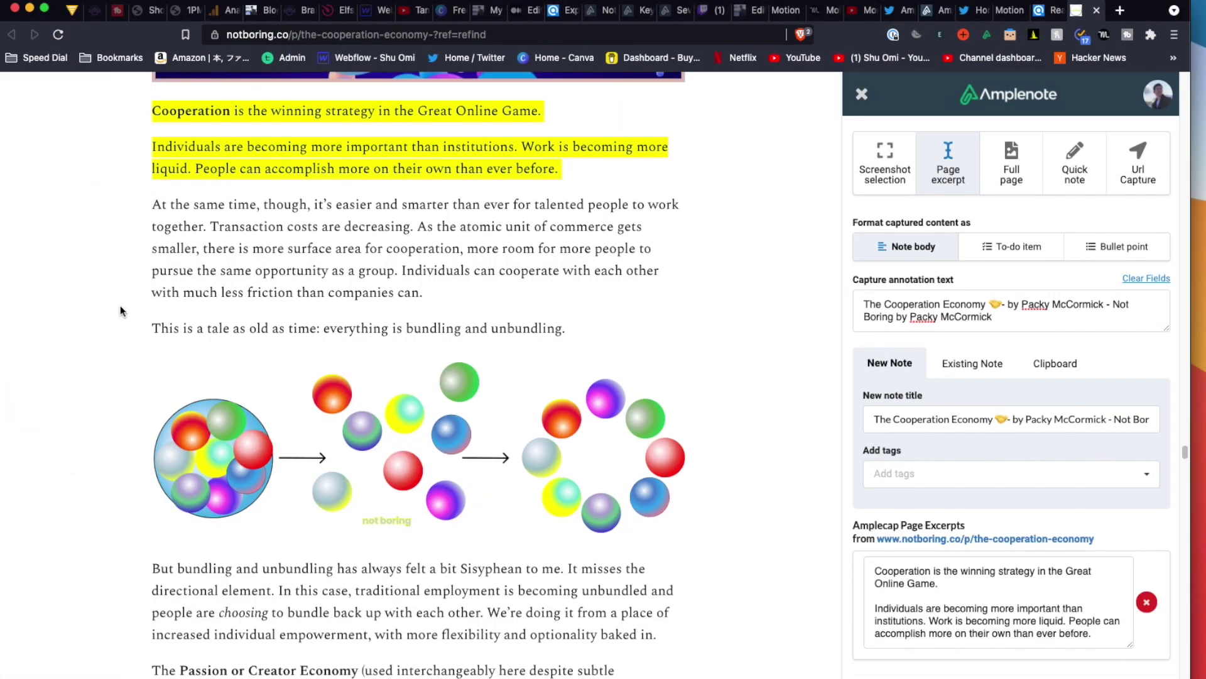
# Highlight the "At the same time" and "Passion or Creator Economy" paragraphs and annotate the first excerpt with "Being generous is the best strategy!"
pyautogui.moveTo(154, 156); pyautogui.dragTo(424, 245)
pyautogui.scroll(-6, 137, 344)
pyautogui.moveTo(154, 240); pyautogui.dragTo(471, 341)
pyautogui.scroll(-10, 471, 341)
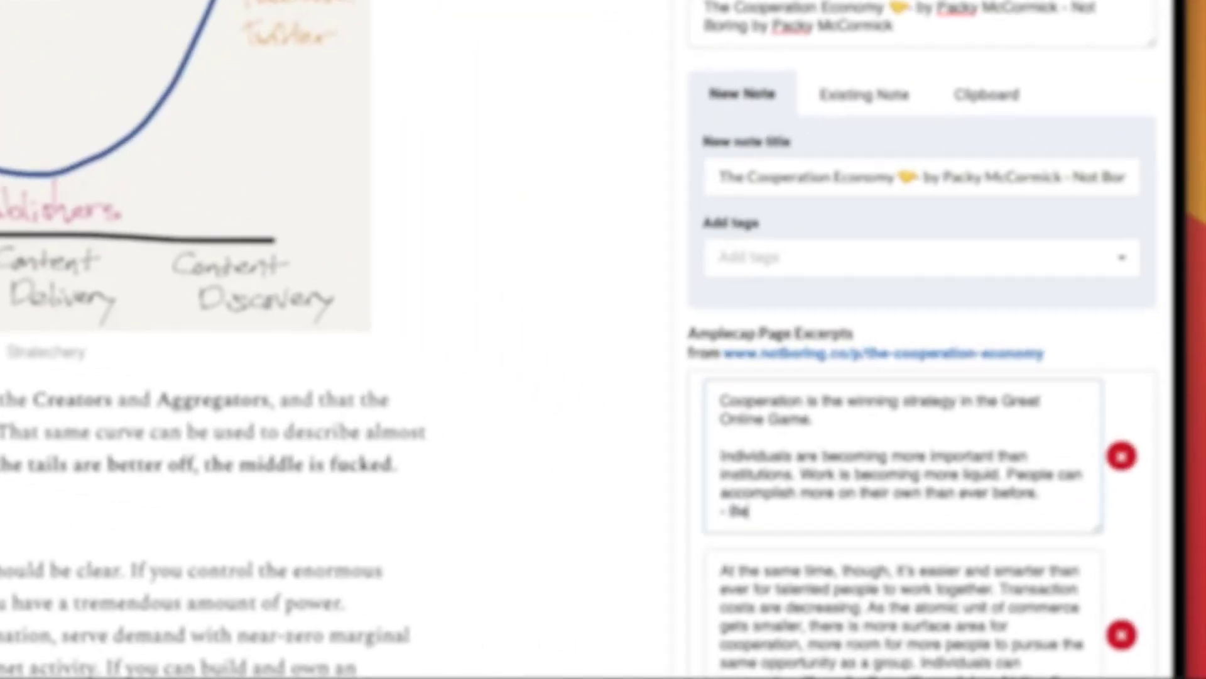
pyautogui.write('ing generous is the best strate')
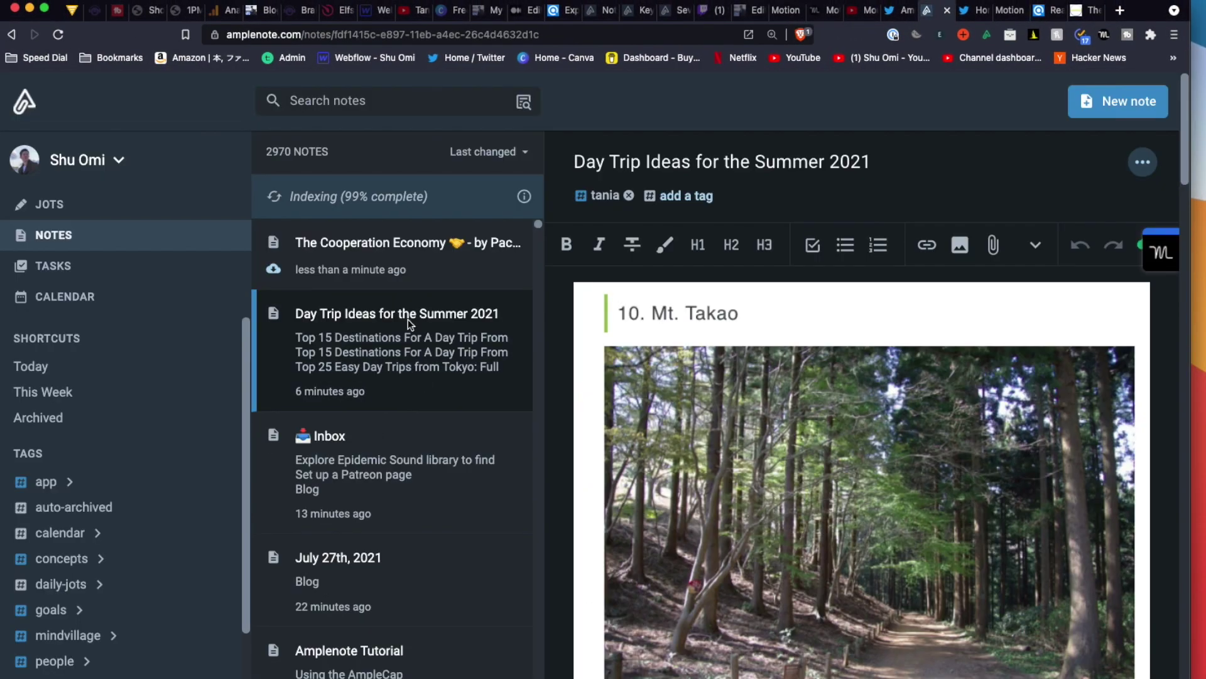
# Open the new note The Cooperation Economy in Amplenote and read through its captured excerpts
pyautogui.click(424, 263)
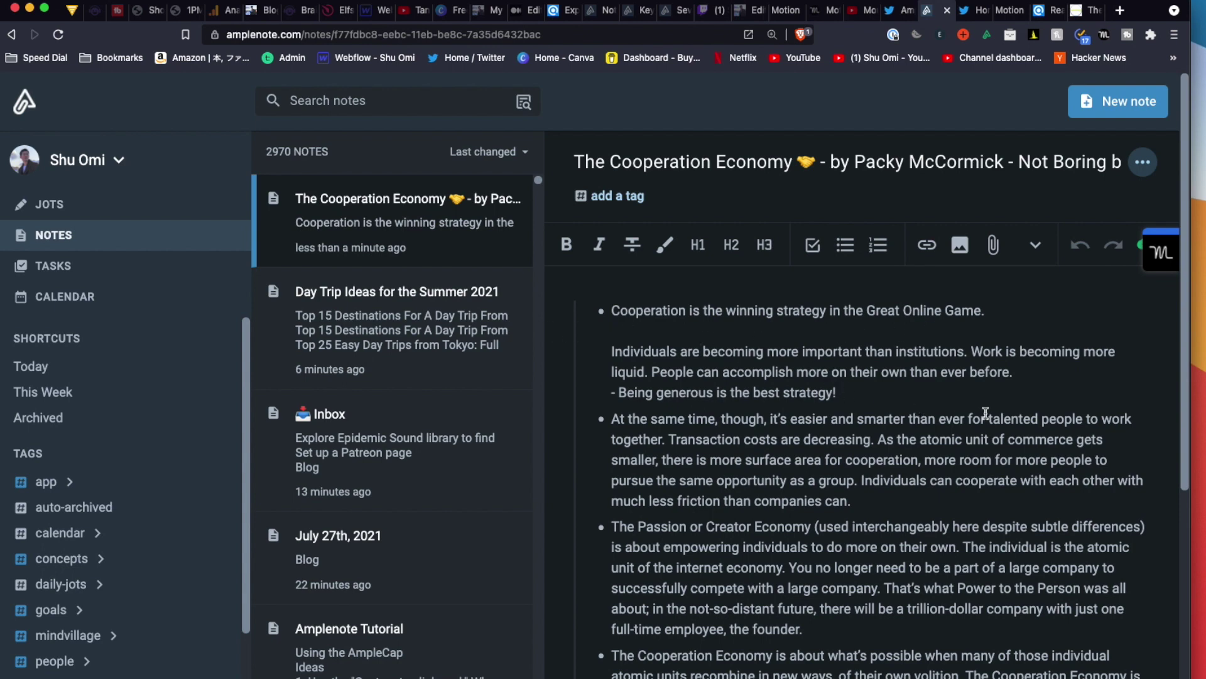
pyautogui.scroll(-2, 986, 412)
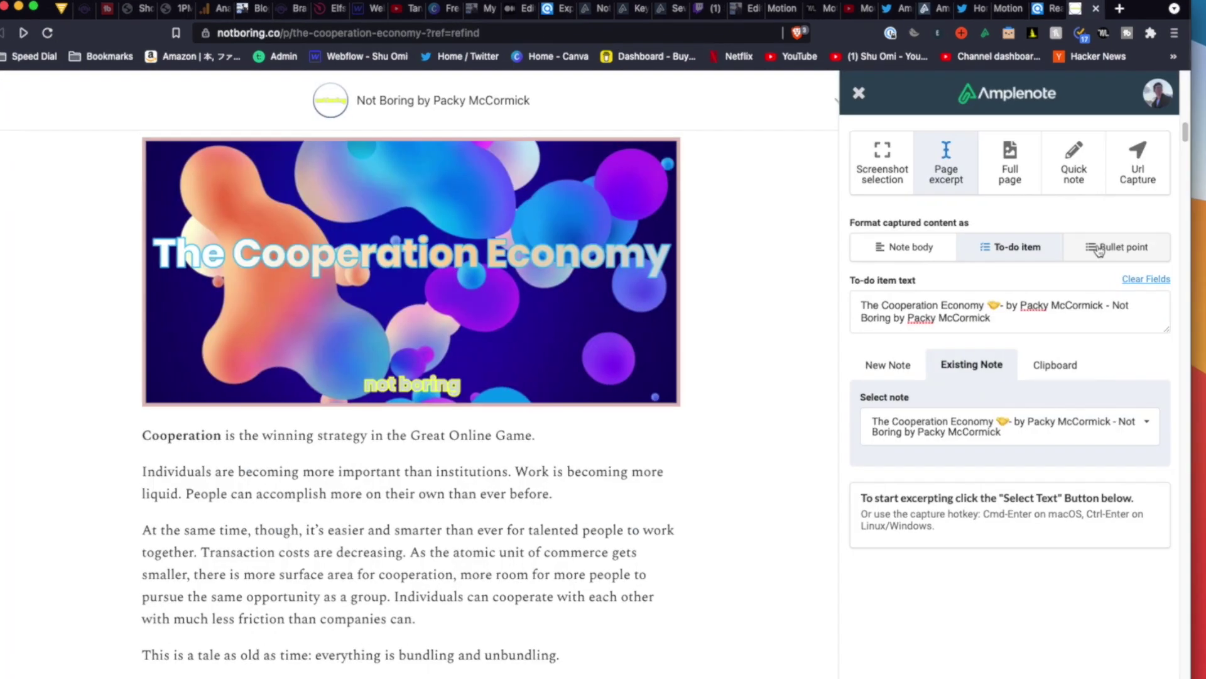
# Set the captured content format of the article's page excerpt to Bullet point
pyautogui.click(1104, 246)
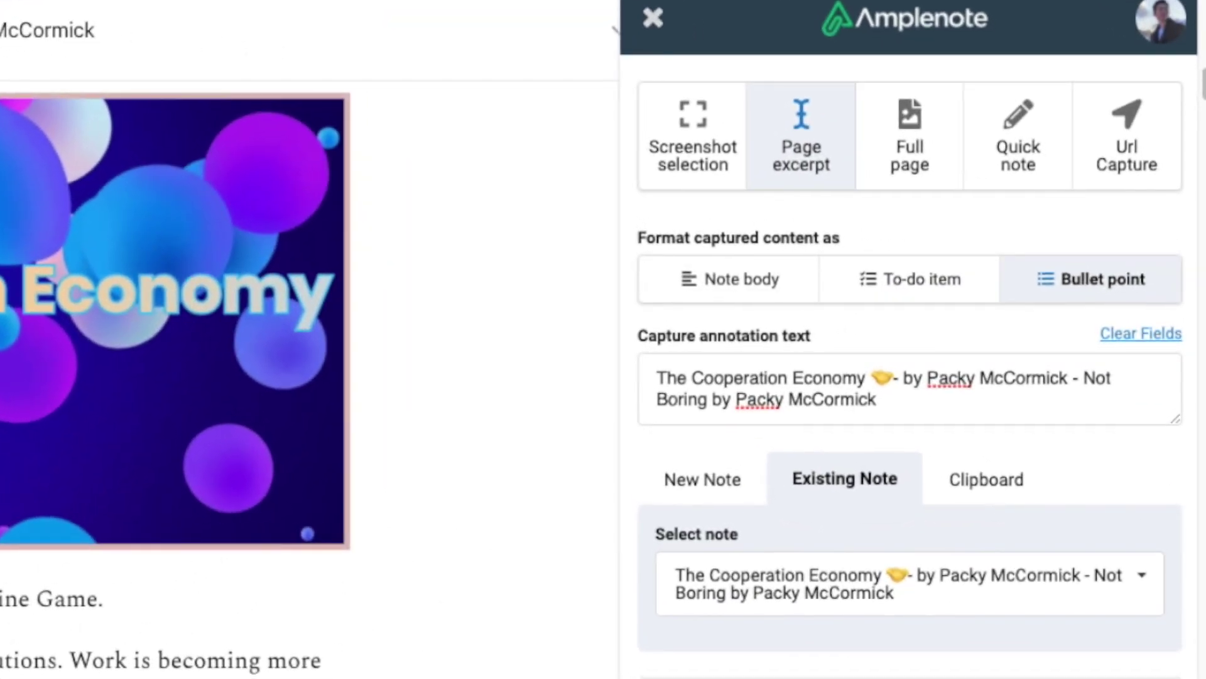